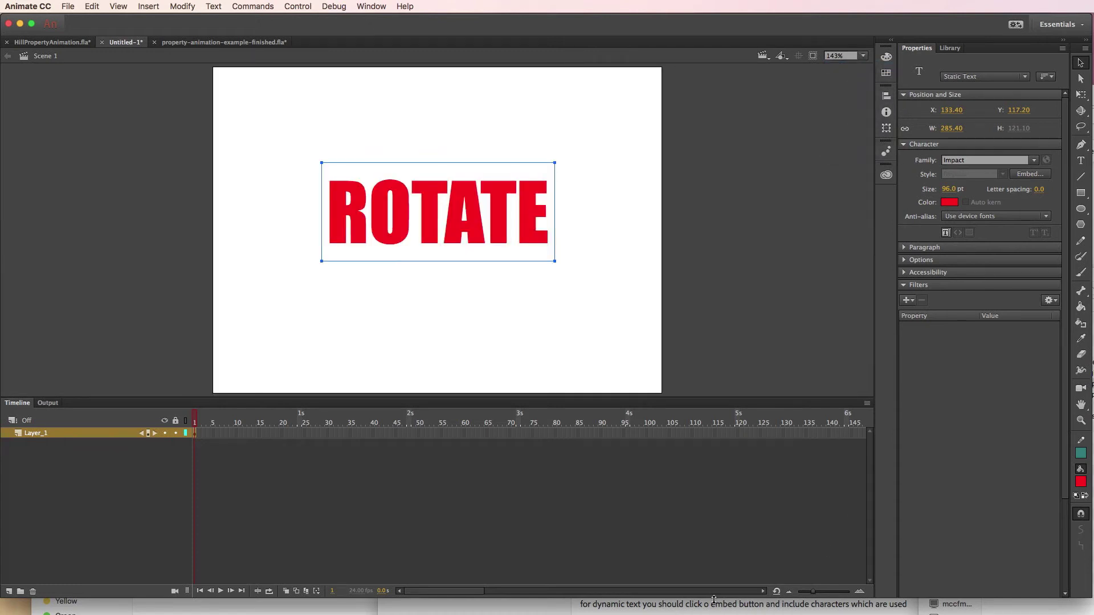
Step: Convert the ROTATE text into a movie clip symbol named mcRotateBad
left_click_drag(714, 601, 714, 614)
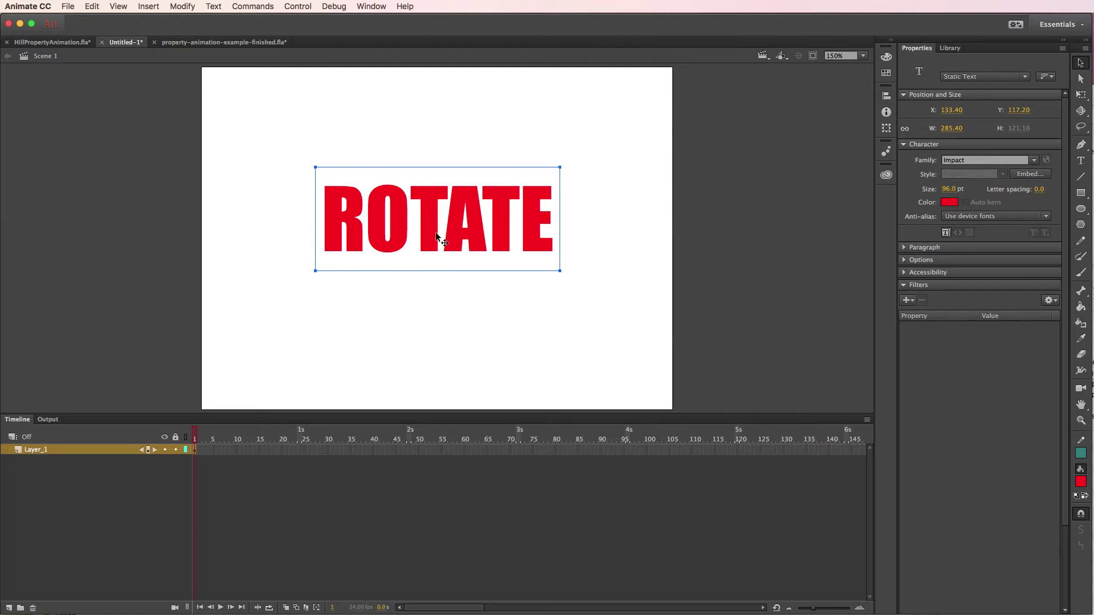
left_click(253, 6)
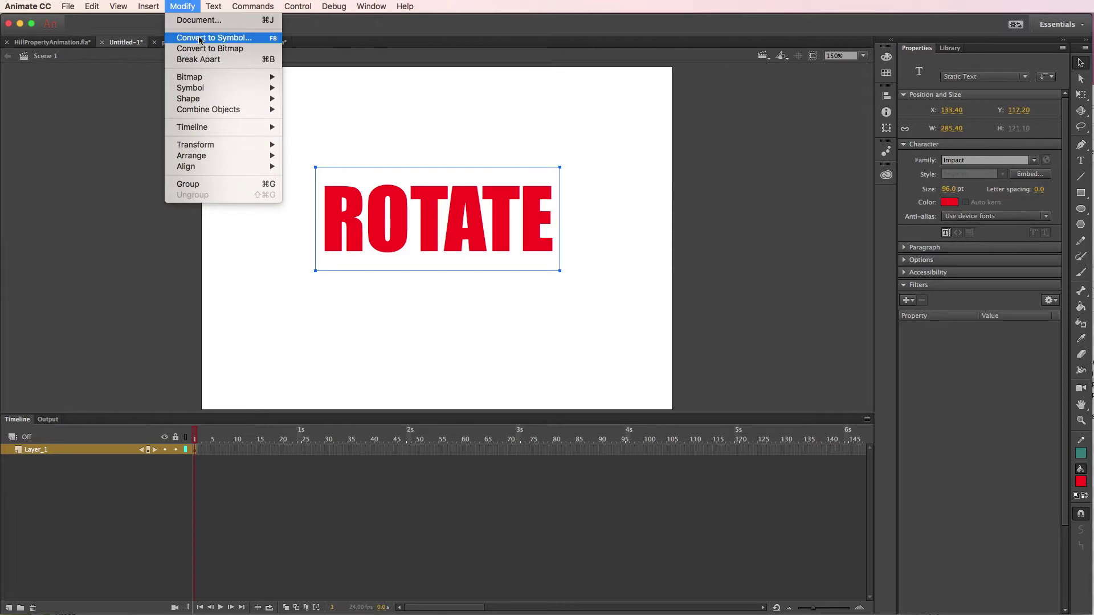
left_click(199, 38)
type("MC")
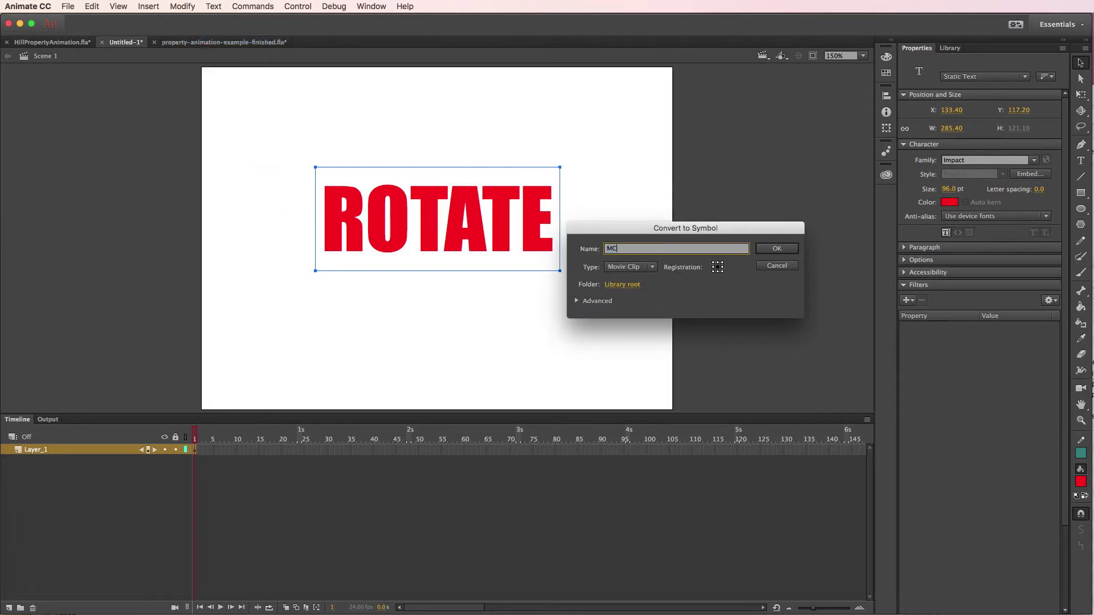
type("RotateBad")
left_click(776, 249)
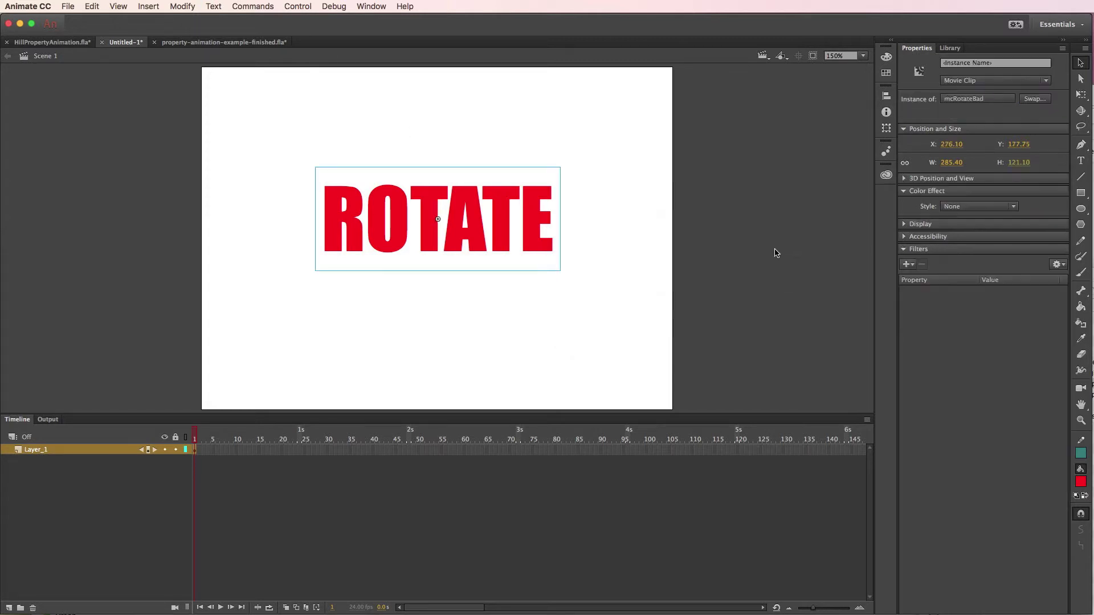
Step: Add a motion tween to the clip and extend its span to frame 72
left_click(148, 7)
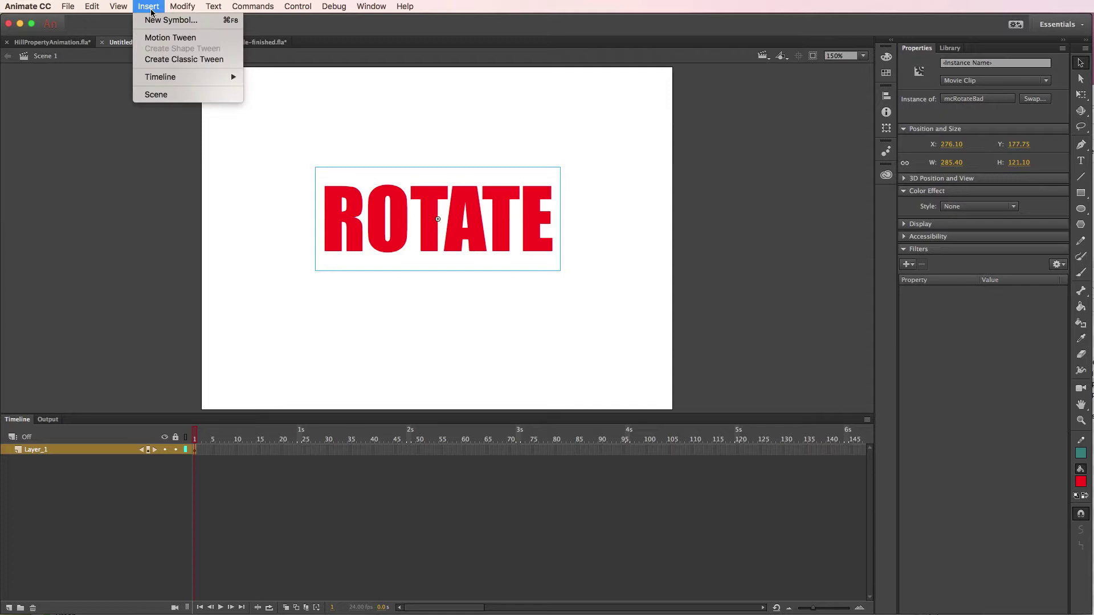
left_click(170, 38)
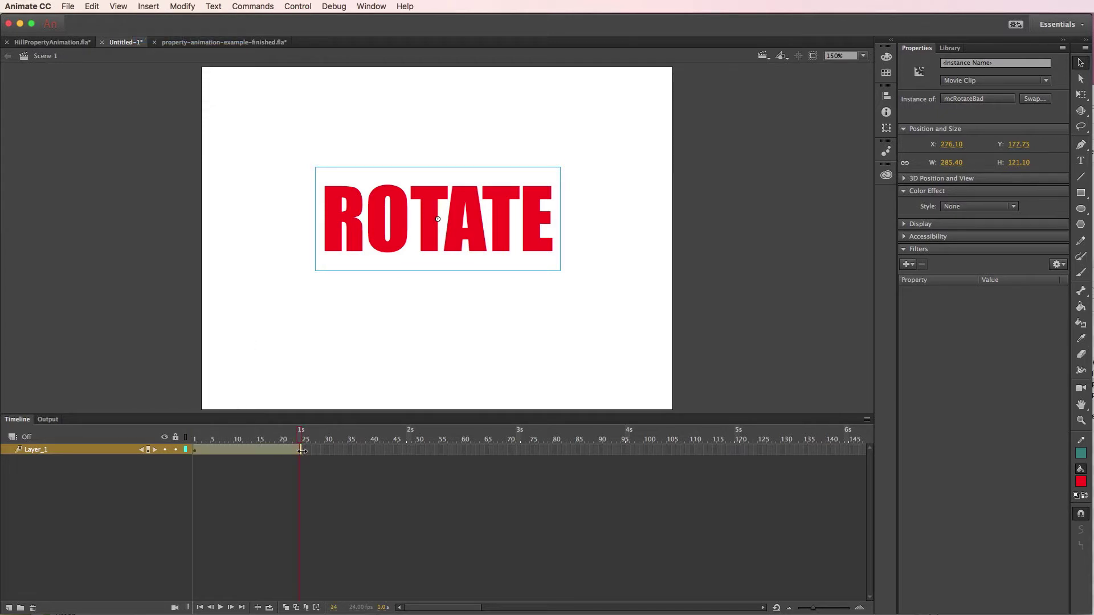
left_click_drag(301, 450, 521, 459)
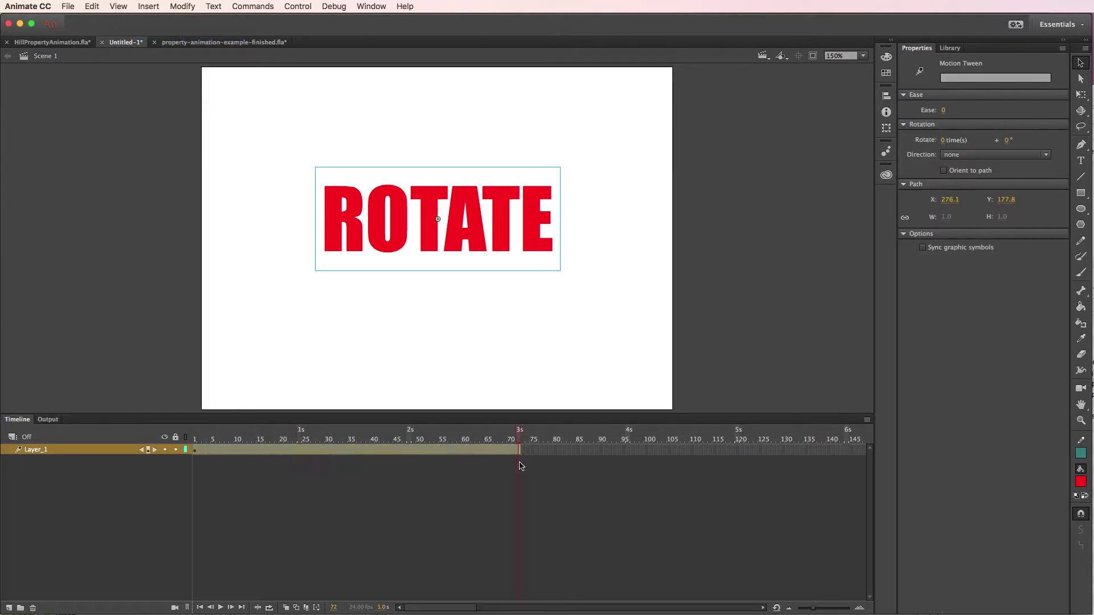
left_click(488, 211)
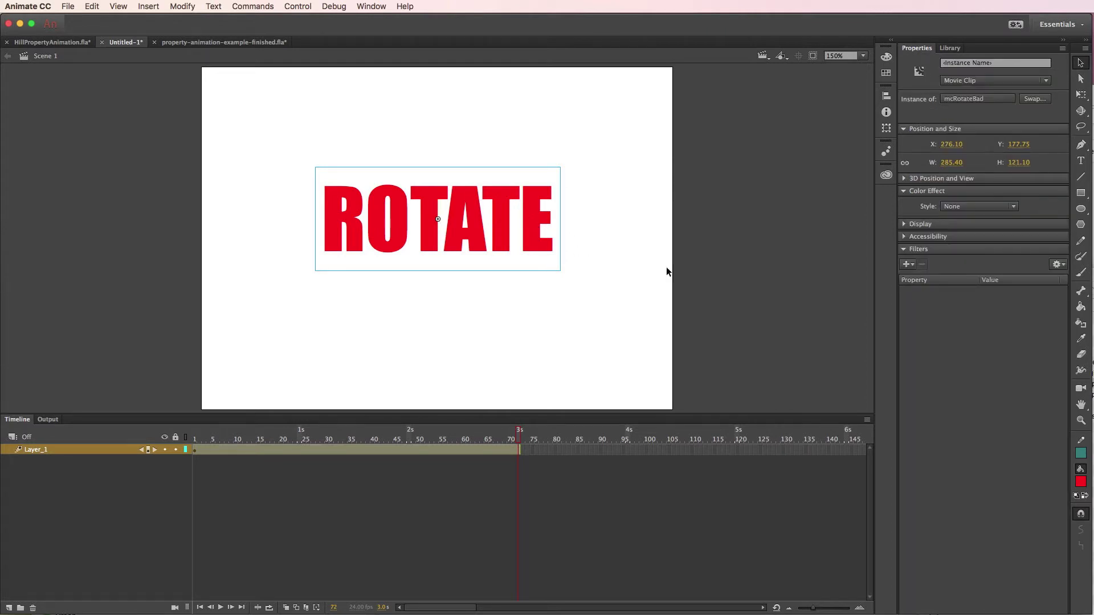
Step: Tilt the ROTATE clip about 30° on frame 1 with Free Transform
left_click(1081, 95)
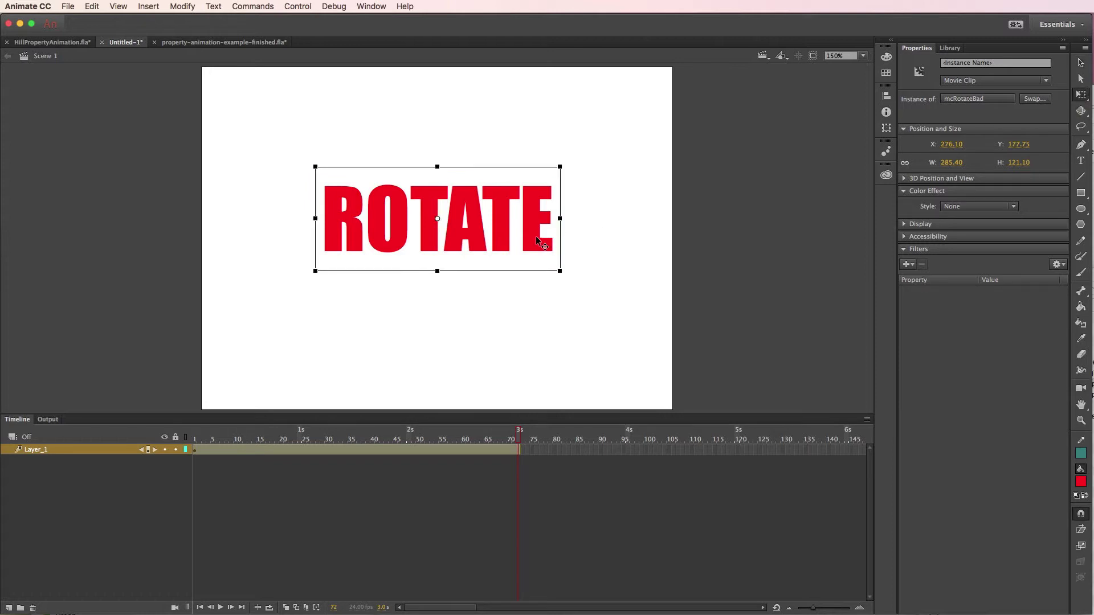
left_click_drag(518, 436, 193, 437)
left_click(197, 450)
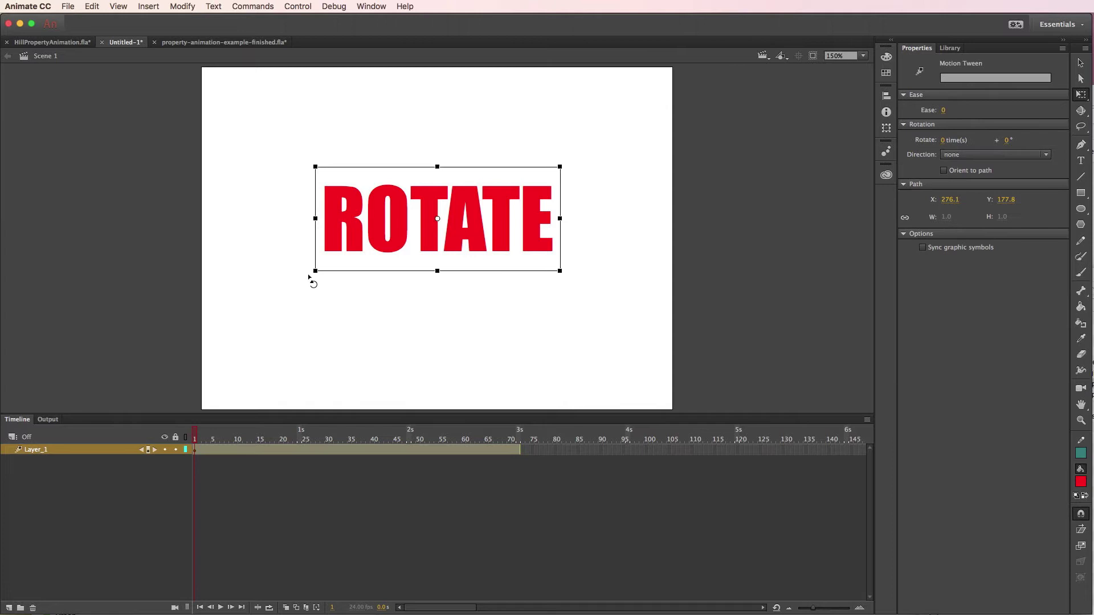
left_click_drag(310, 279, 360, 326)
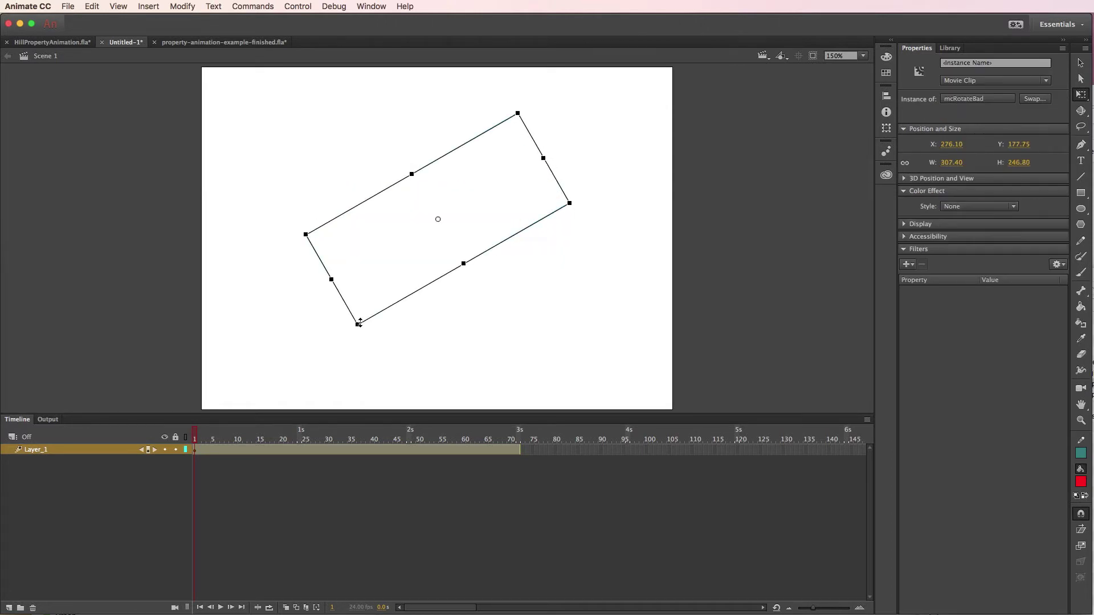
Step: Rotate the clip further clockwise at frame 72, then return to frame 1
left_click_drag(210, 440, 518, 440)
left_click(516, 450)
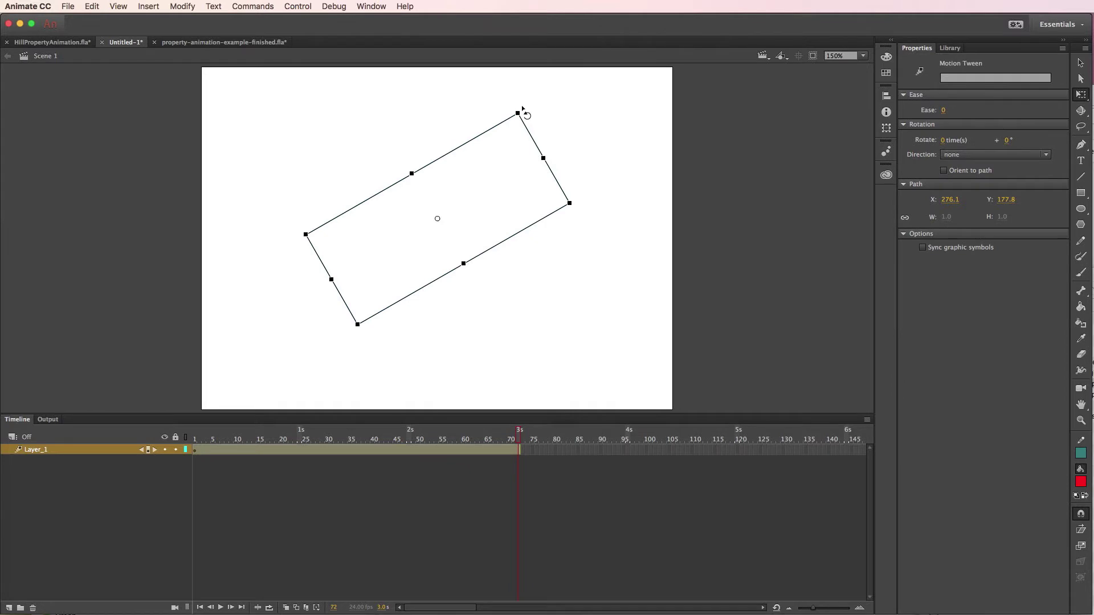
left_click_drag(521, 110, 572, 240)
mouse_move(520, 439)
left_mouse_down()
mouse_move(193, 438)
mouse_move(525, 437)
left_mouse_up()
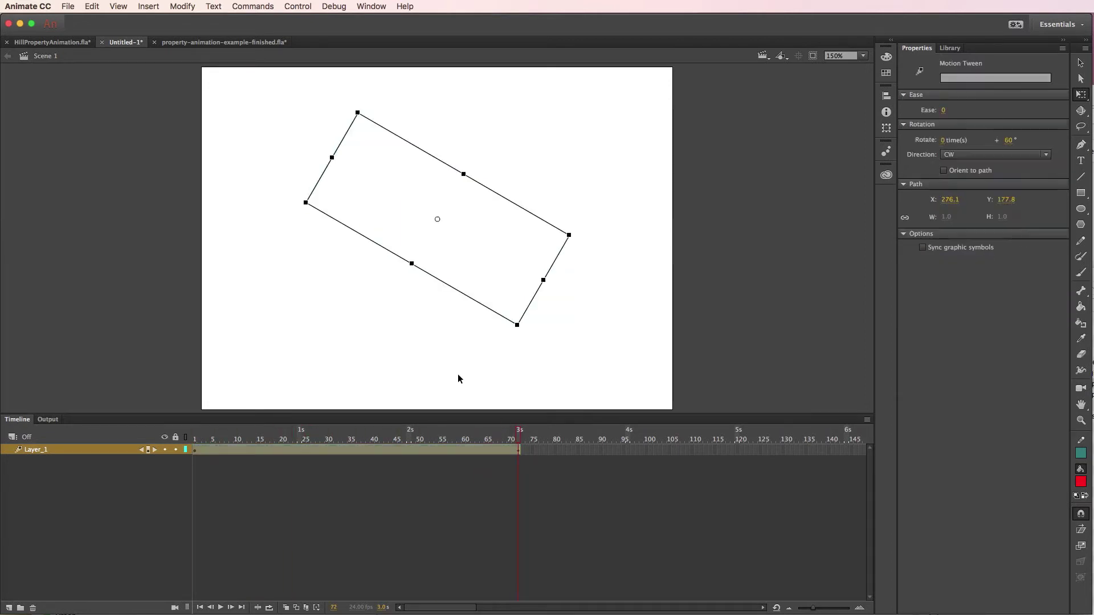
left_click(446, 312)
key("shift+comma")
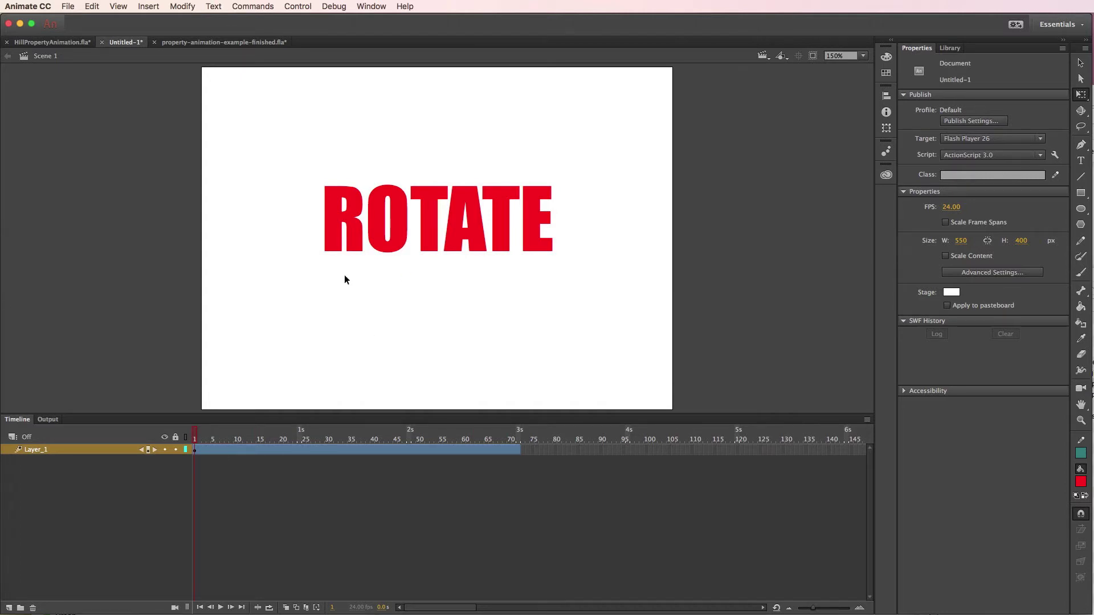
Step: Inside mcRotateBad, break the ROTATE text apart twice into one red filled shape
left_click(412, 229)
double_click(399, 244)
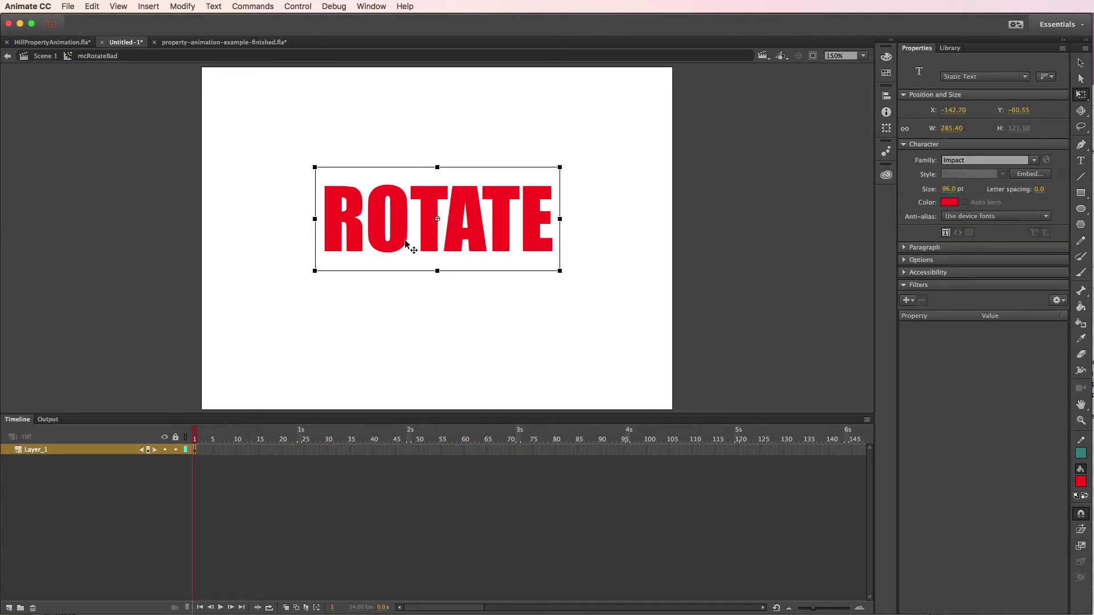
left_click(213, 7)
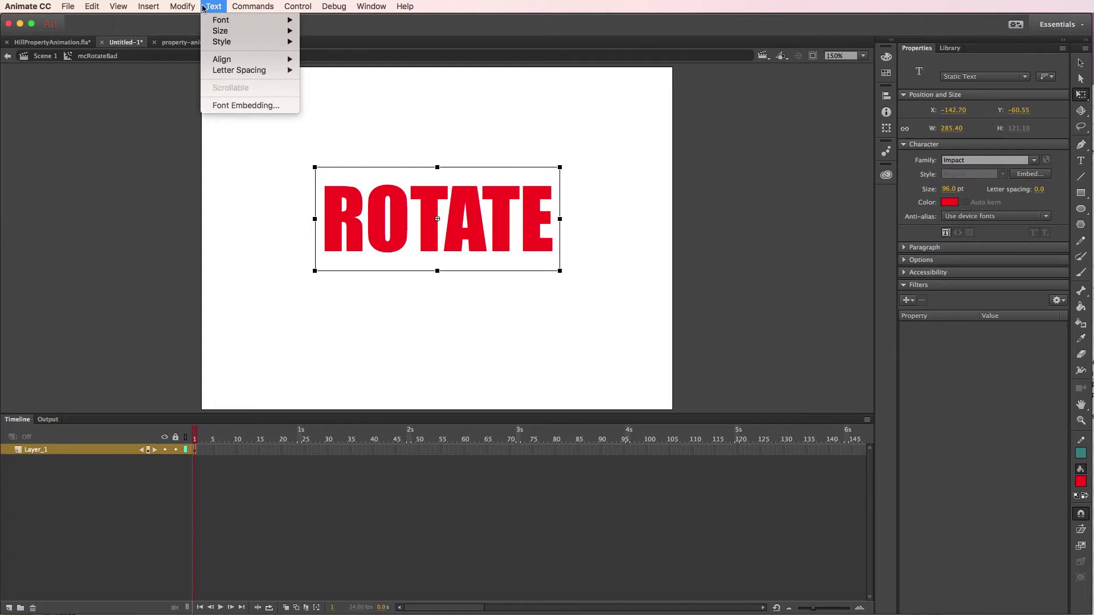
mouse_move(182, 6)
left_click(208, 60)
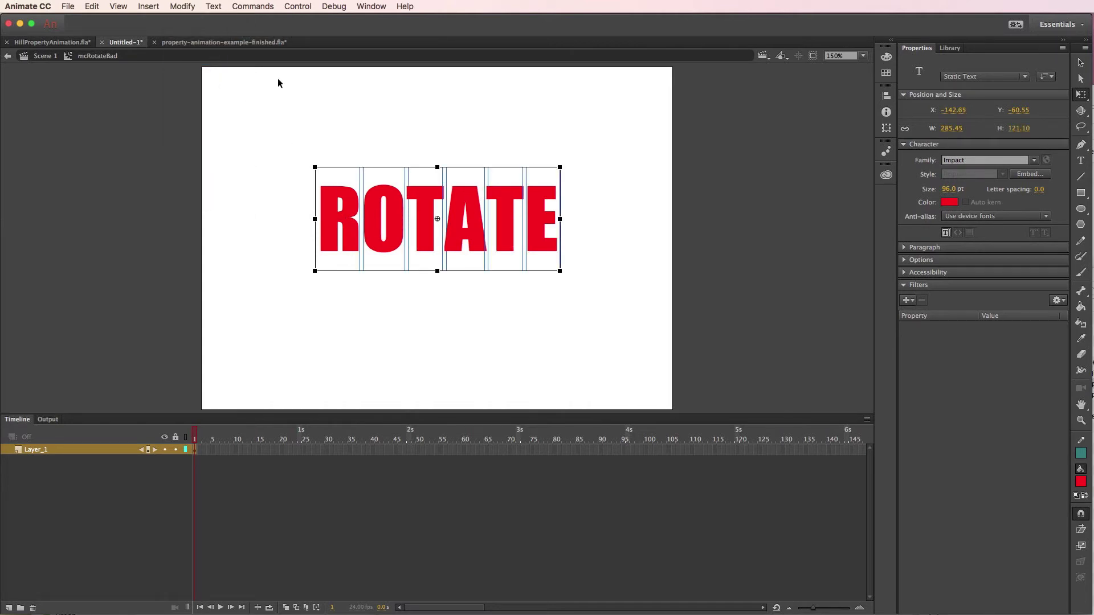
left_click(185, 7)
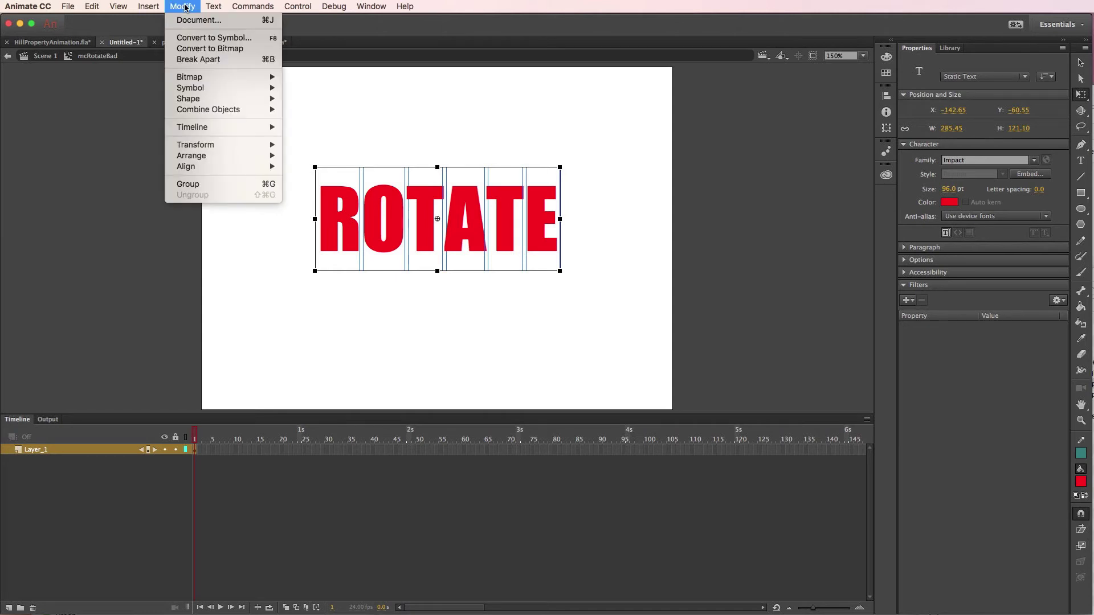
left_click(208, 60)
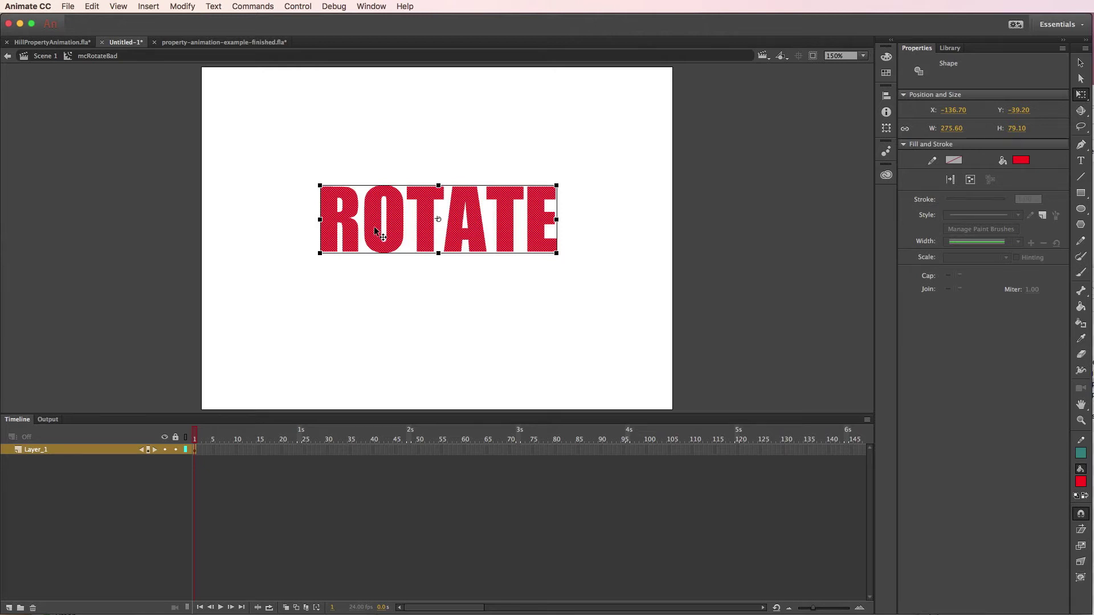
Step: In Scene 1, tilt the clip about 26° counter-clockwise at frame 72 and play the tween
left_click(49, 55)
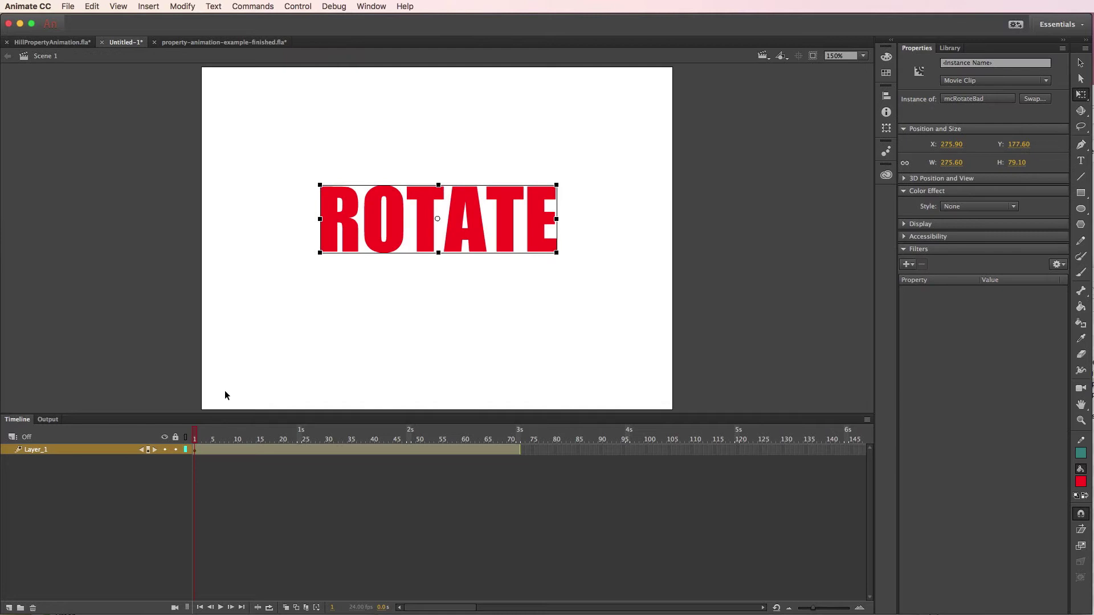
left_click_drag(195, 435, 540, 431)
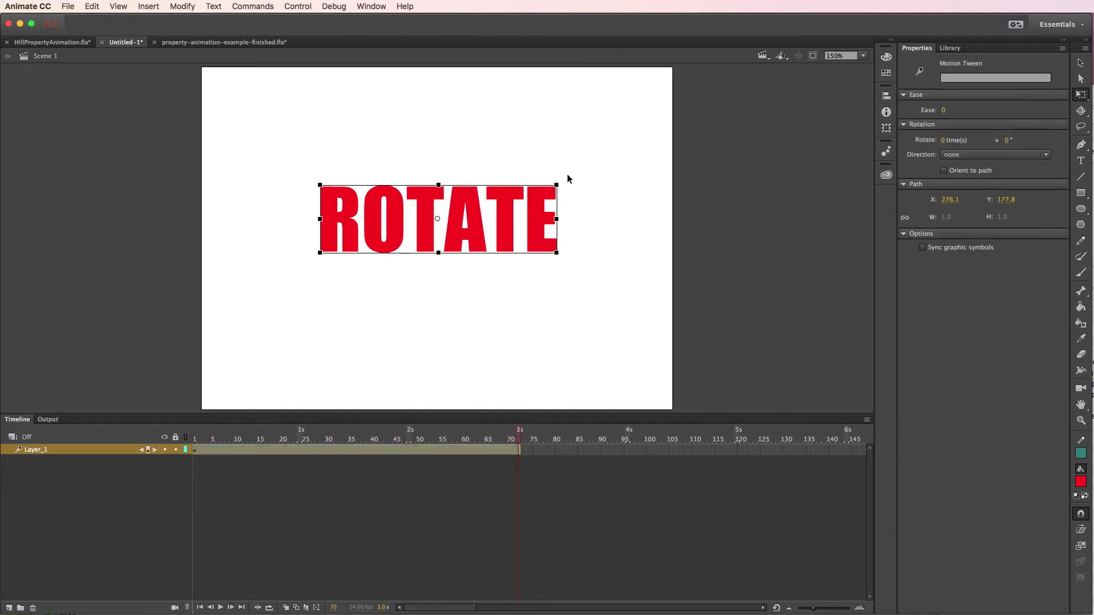
left_click_drag(564, 183, 558, 129)
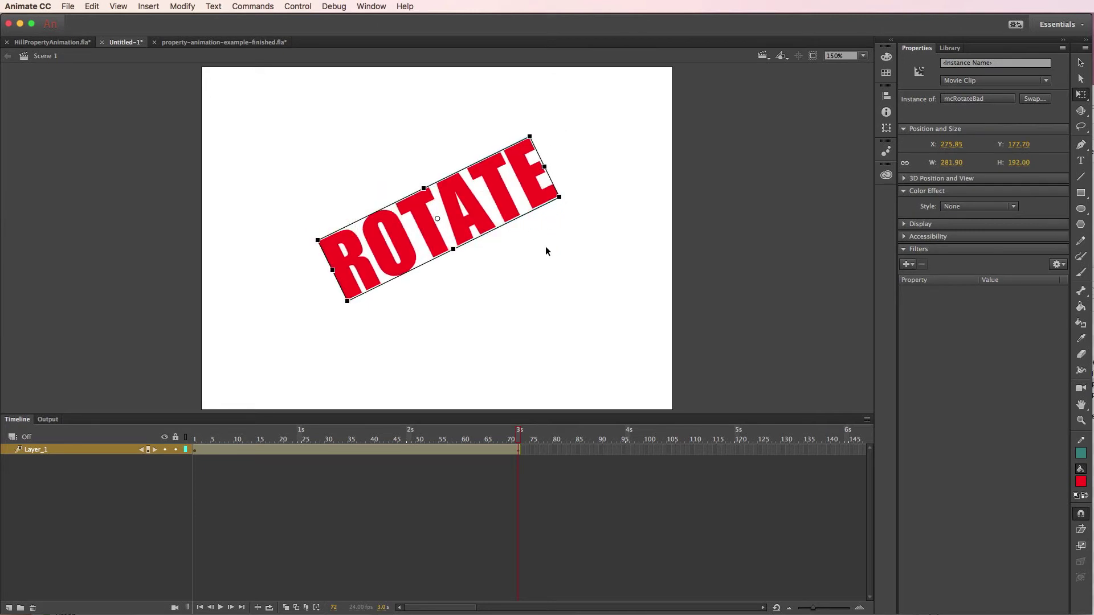
left_click_drag(516, 434, 158, 450)
left_click(158, 450)
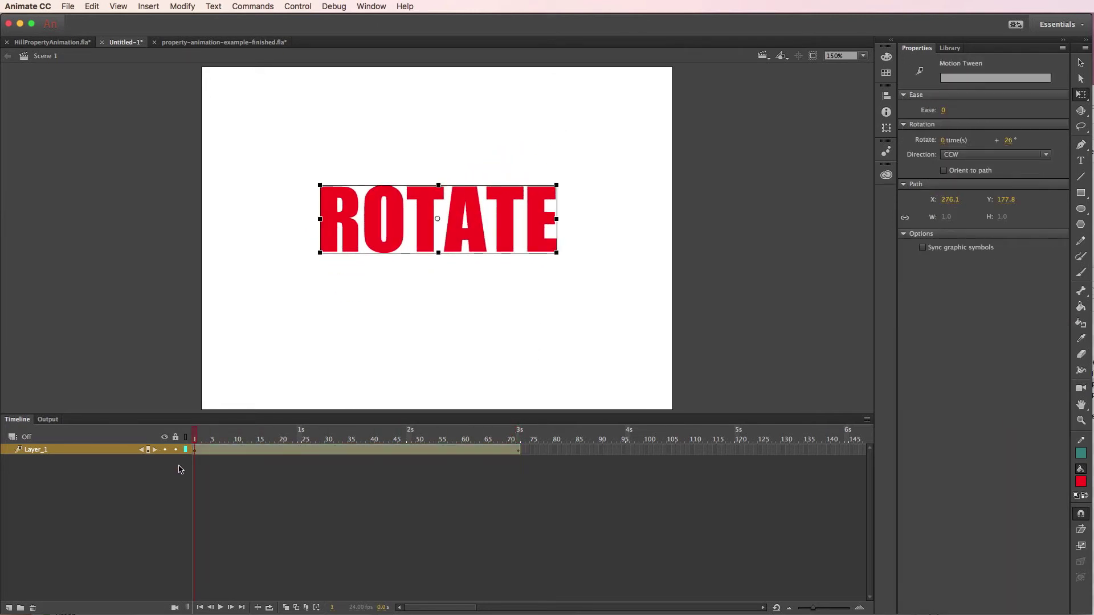
left_click(179, 470)
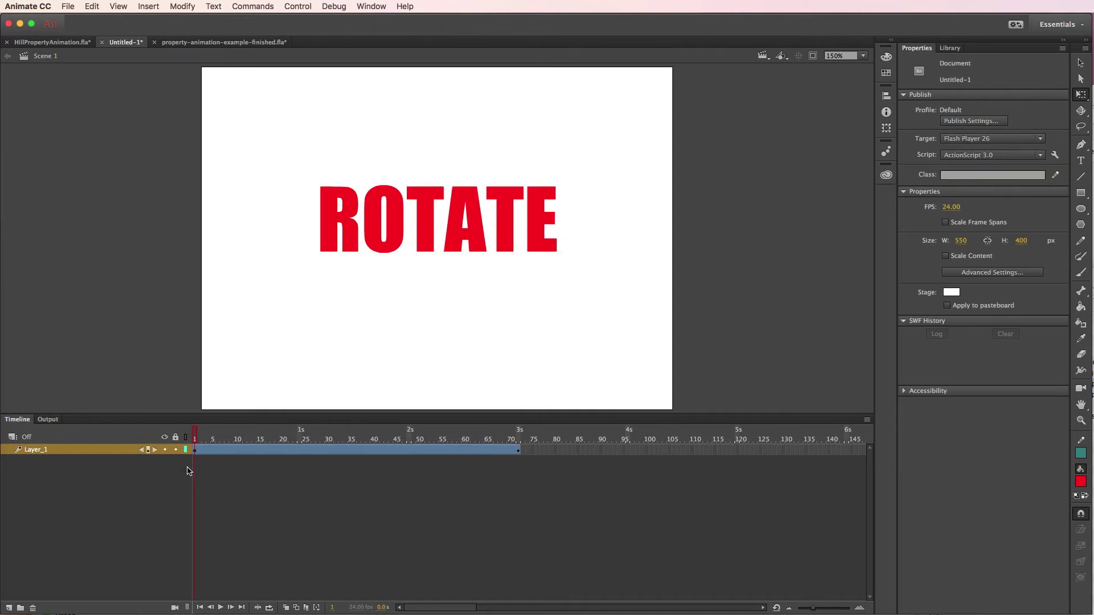
key("shift+period")
Step: Set the tween's Rotation to 3 times clockwise and scrub to preview the spin
left_click(342, 451)
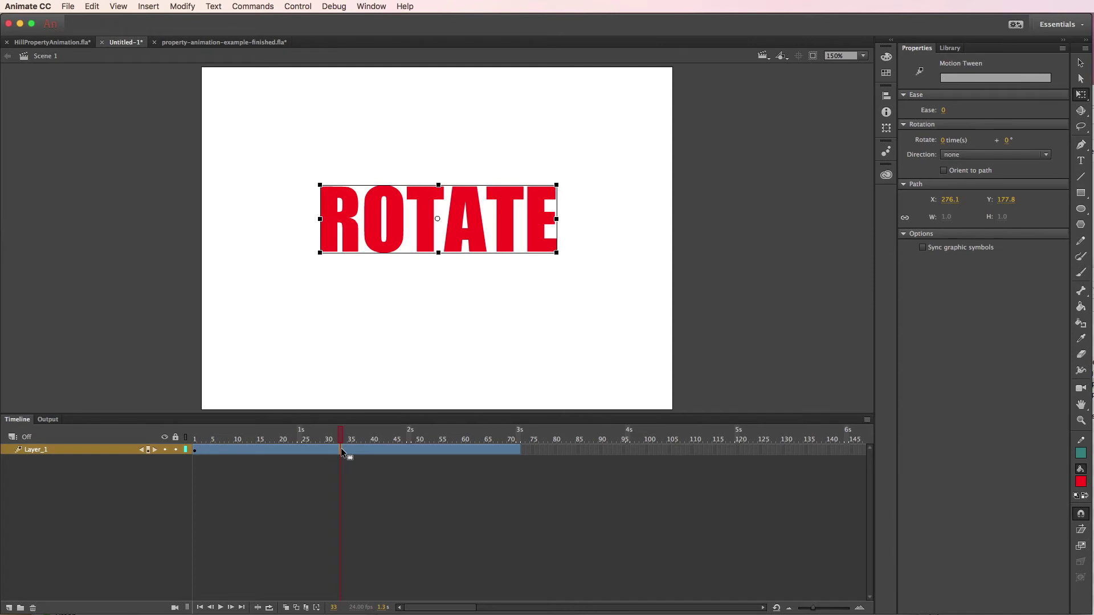
left_click(1081, 63)
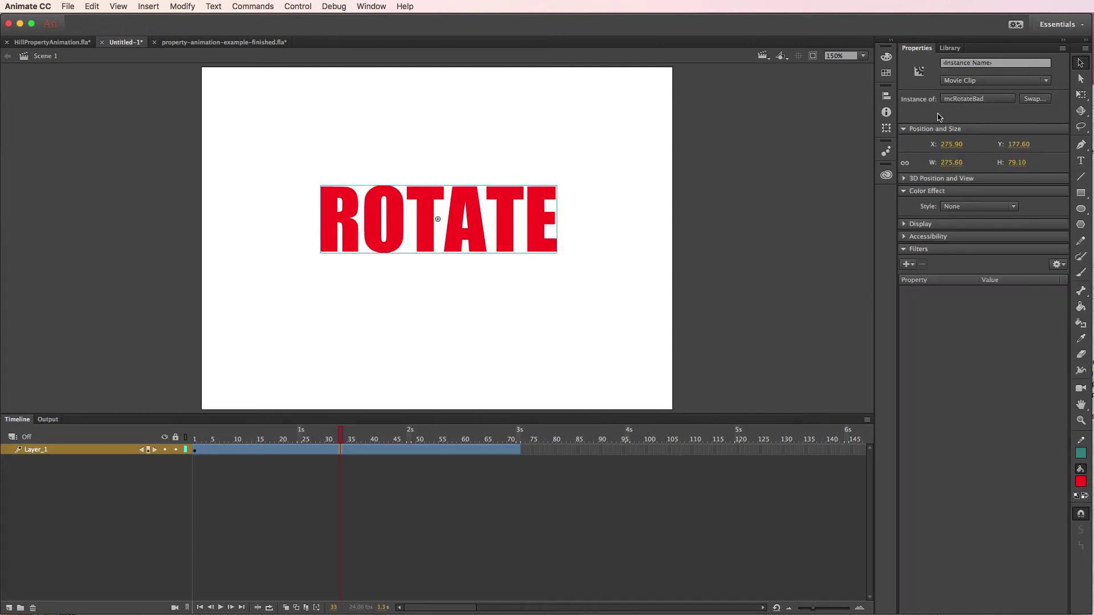
left_click(340, 450)
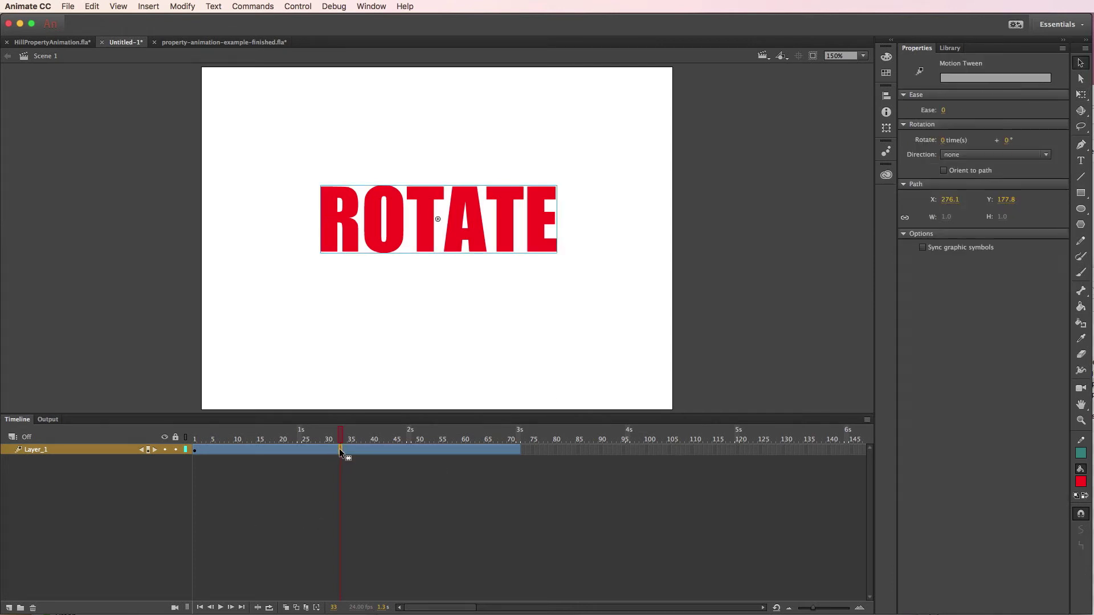
left_click(946, 142)
type("3")
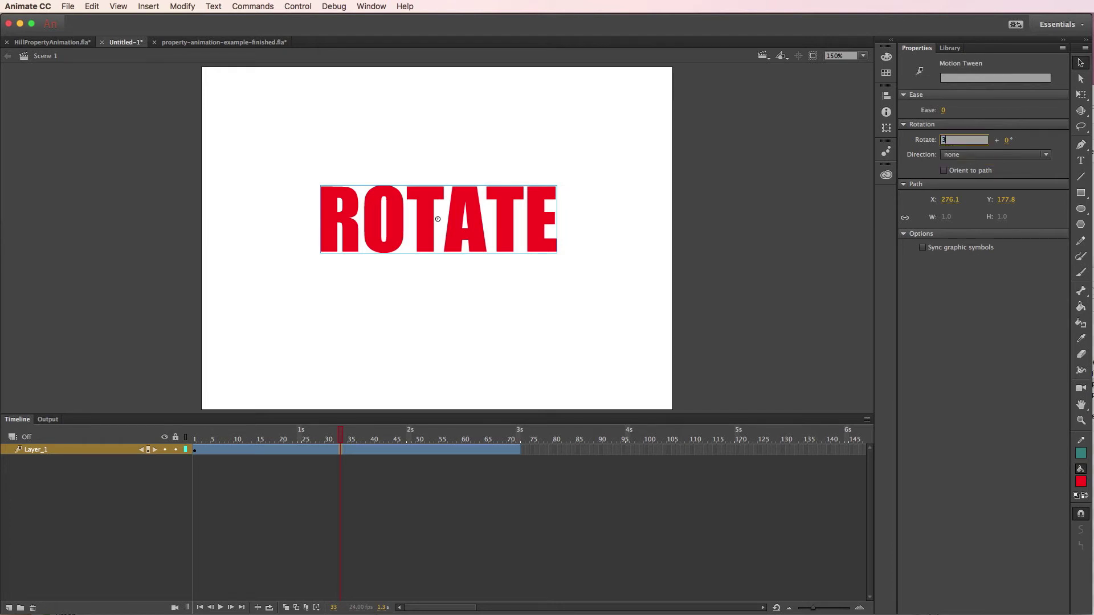
key("Return")
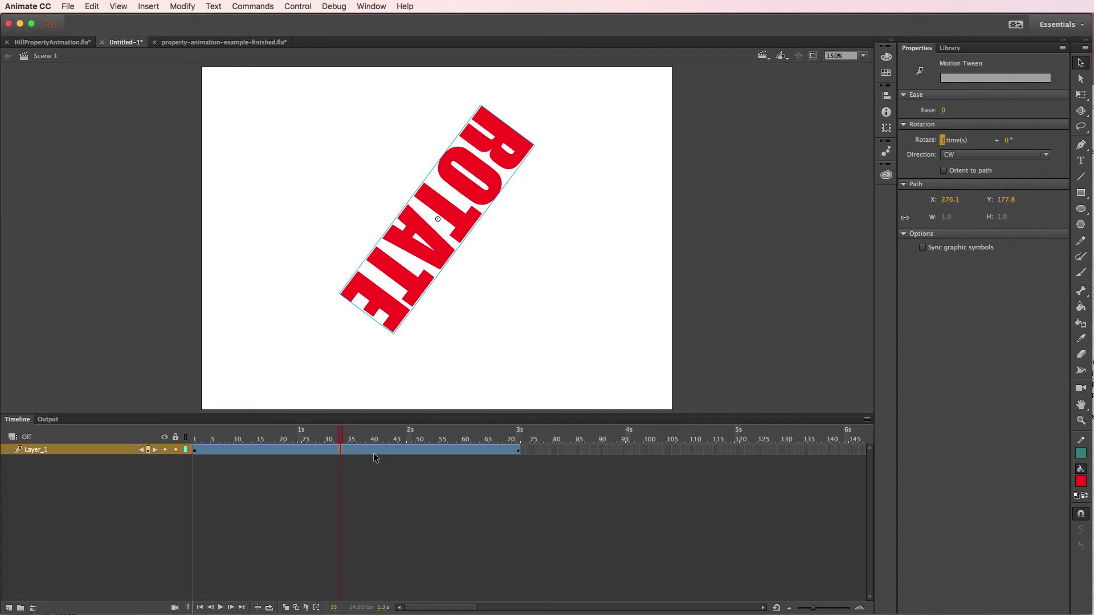
left_click_drag(341, 436, 527, 440)
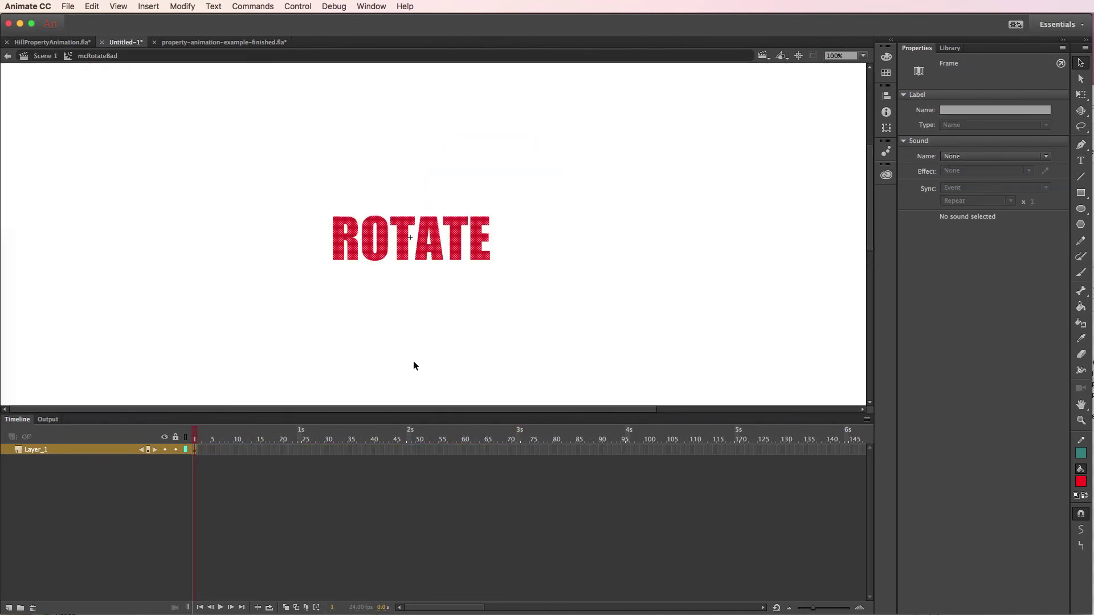
Step: Back in Scene 1, delete the ROTATE clip's motion tween span from Layer_1
left_click(46, 56)
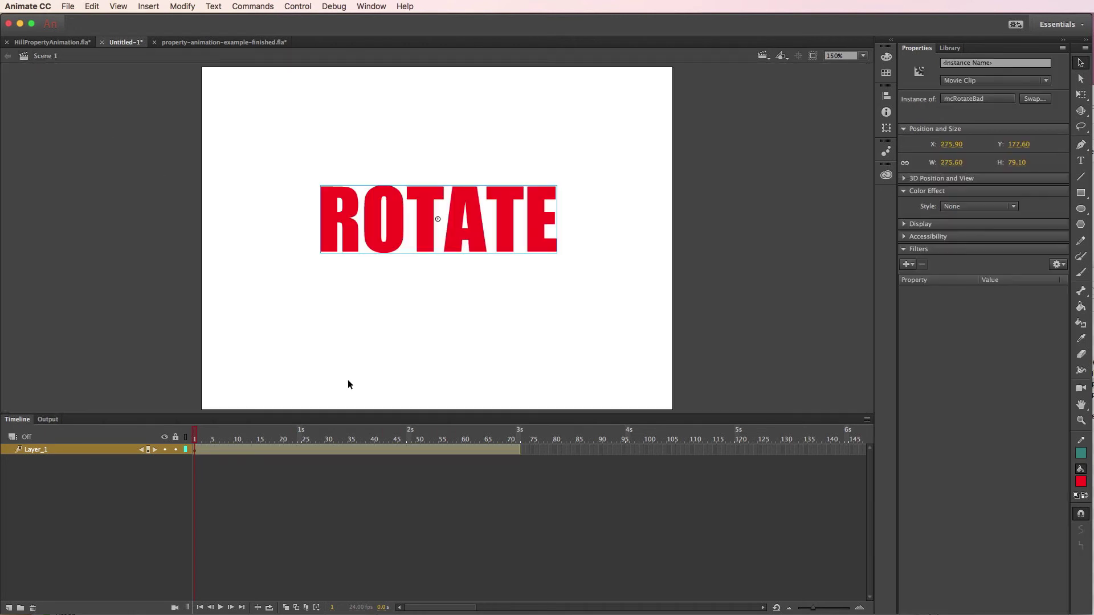
left_click(32, 609)
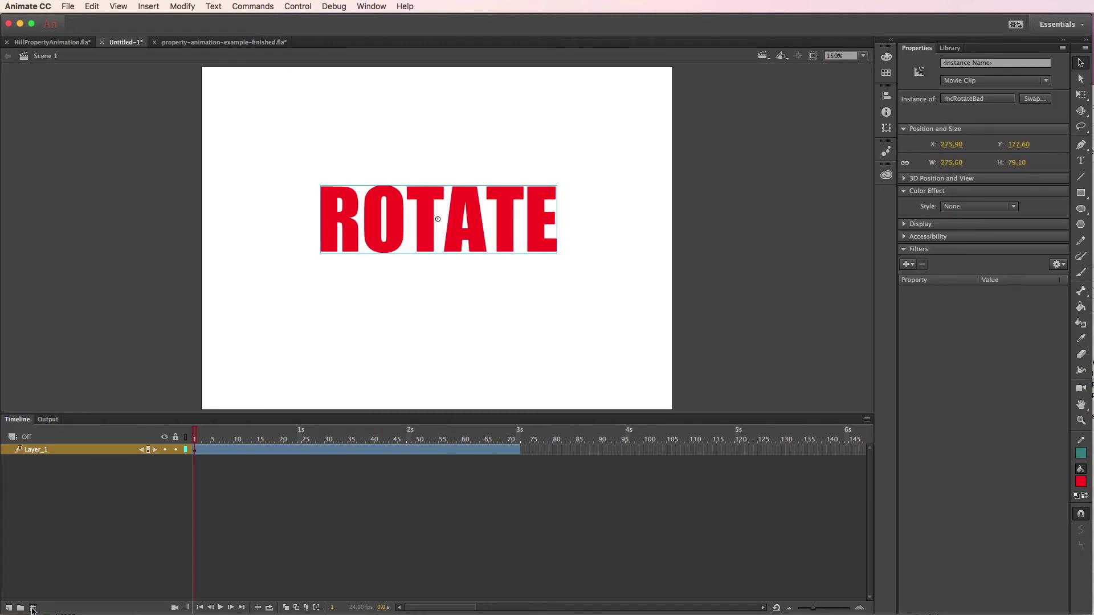
left_click(81, 466)
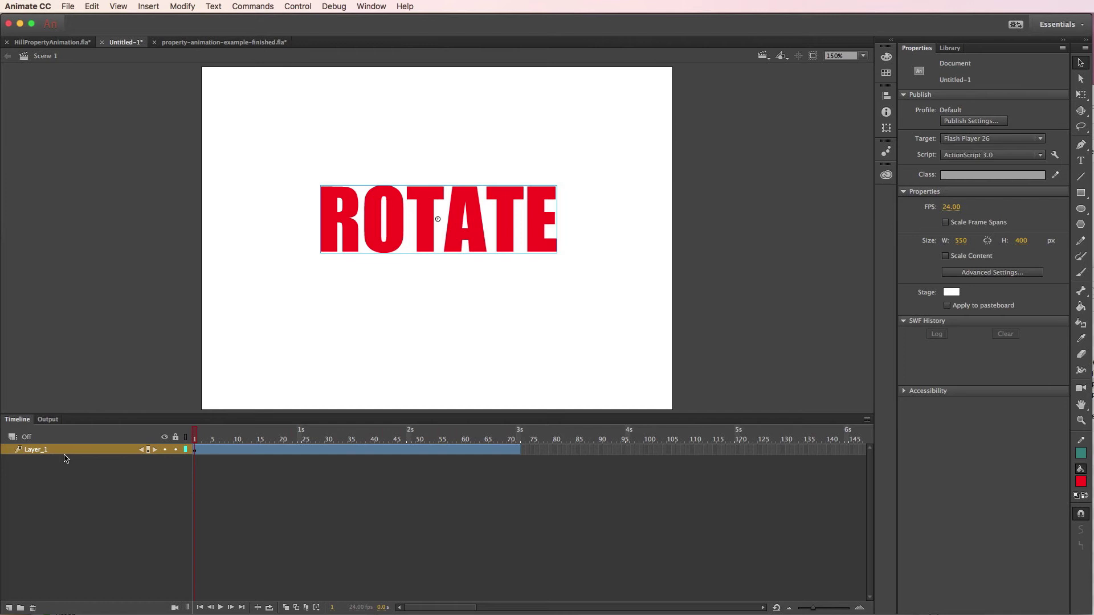
left_click(32, 608)
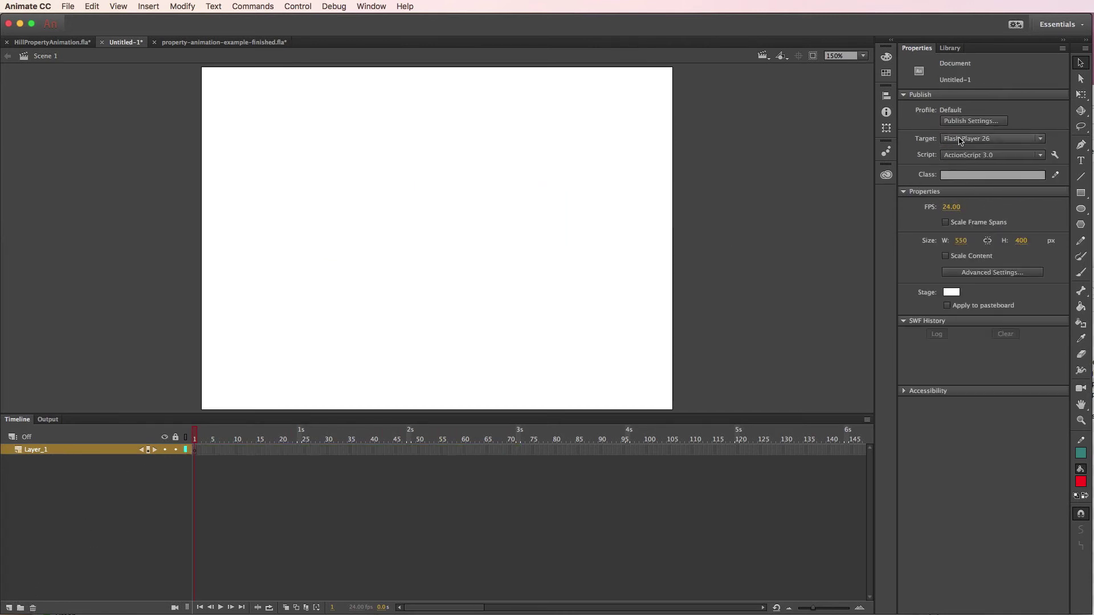
Step: Type 'ROTATE' as red Impact text and move it toward the stage centre
left_click(1079, 161)
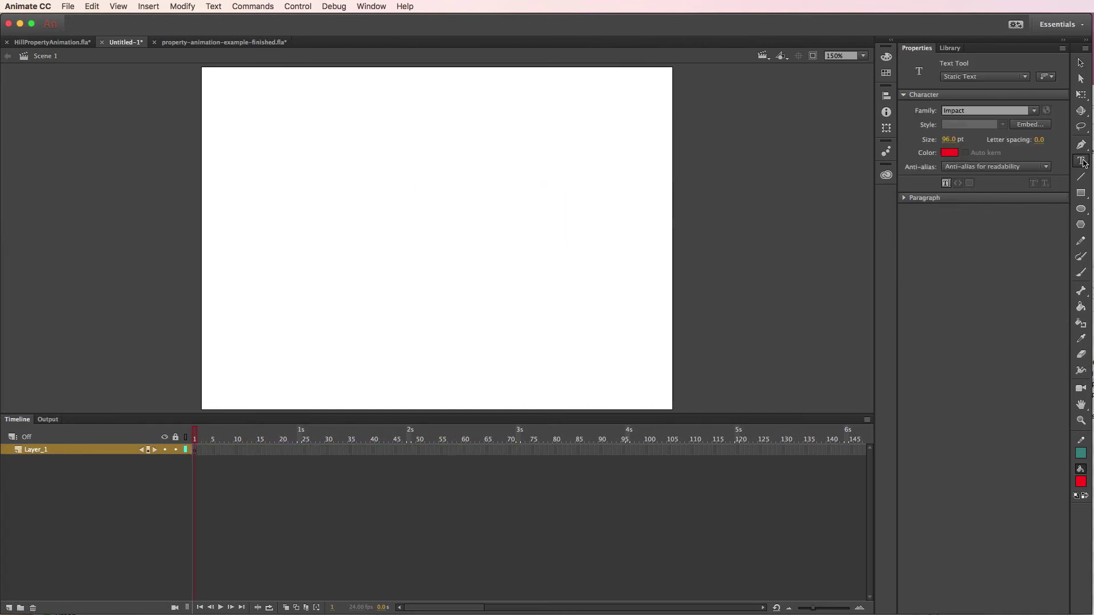
left_click(323, 206)
type("rot")
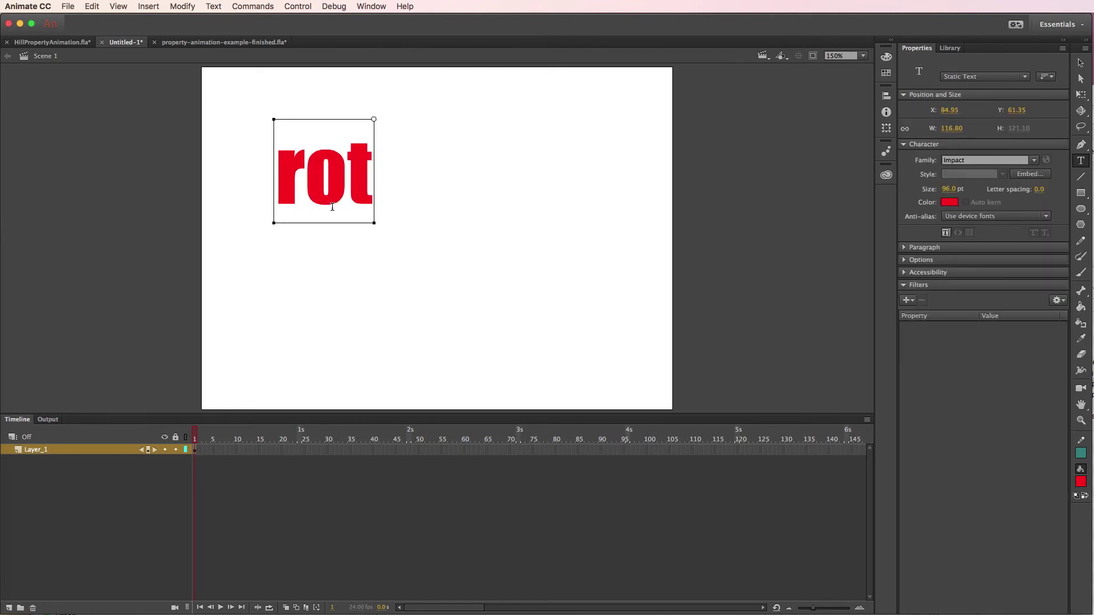
key("BackSpace")
key("BackSpace")
key("BackSpace")
type("ROTA")
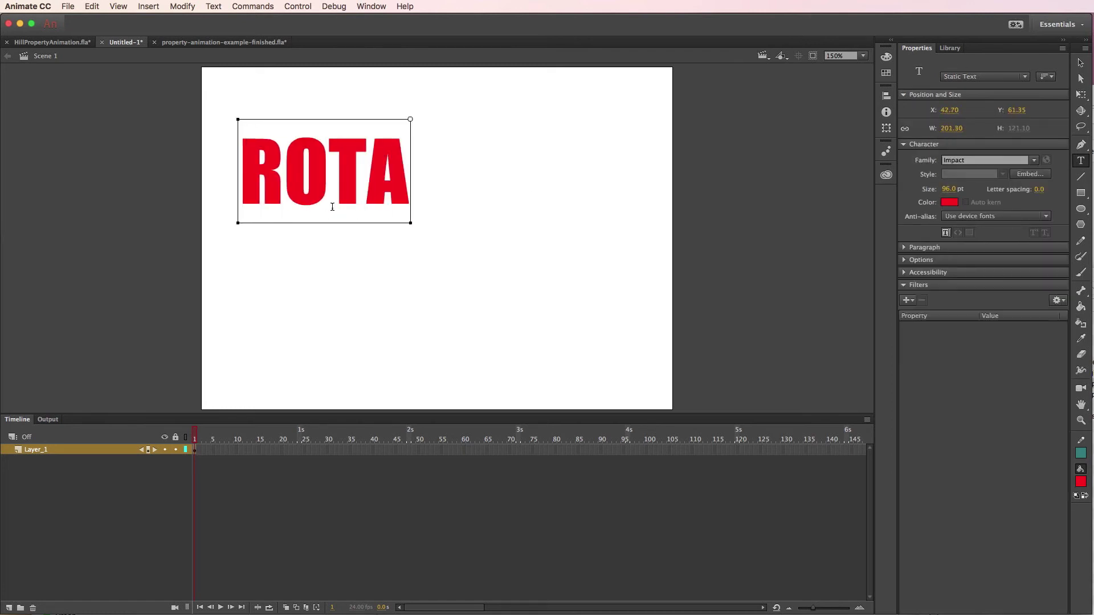
type("TE")
left_click(1080, 64)
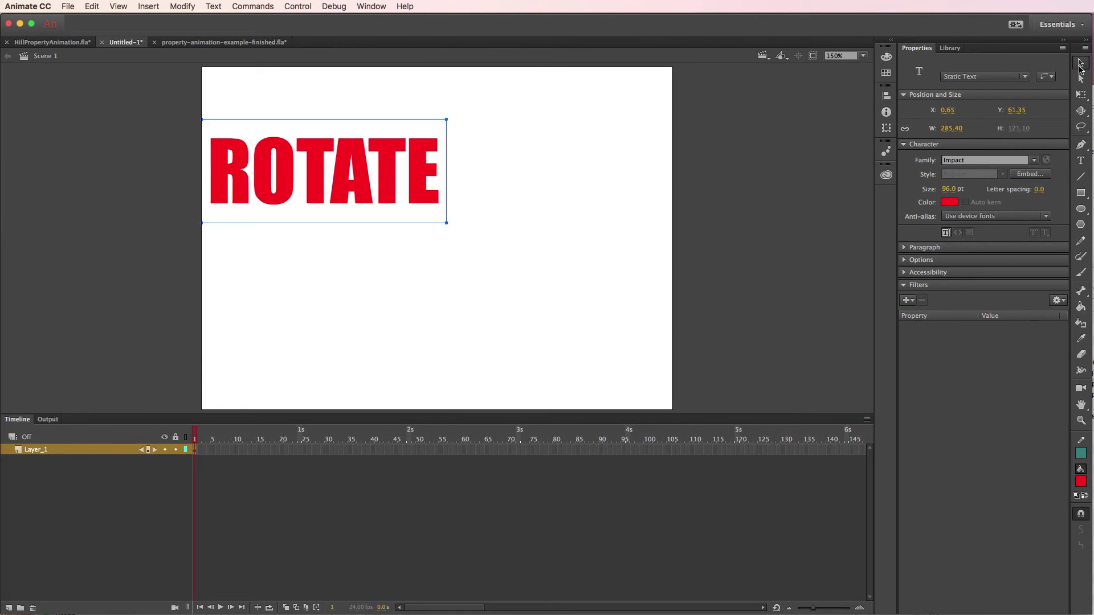
left_click_drag(413, 185, 503, 224)
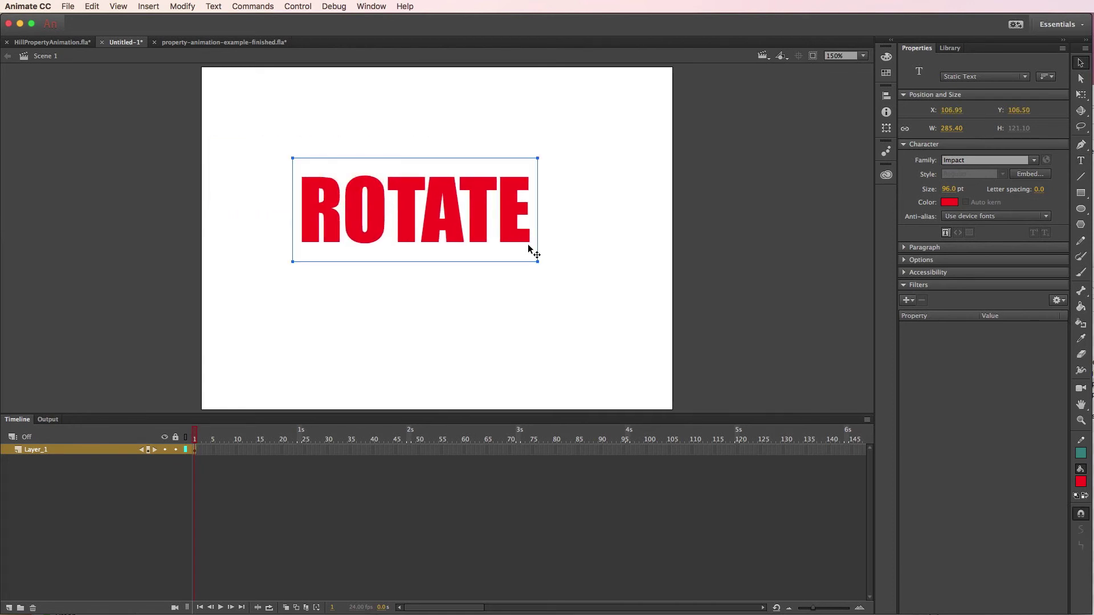
Step: Break the ROTATE text apart twice into plain shapes
left_click(184, 6)
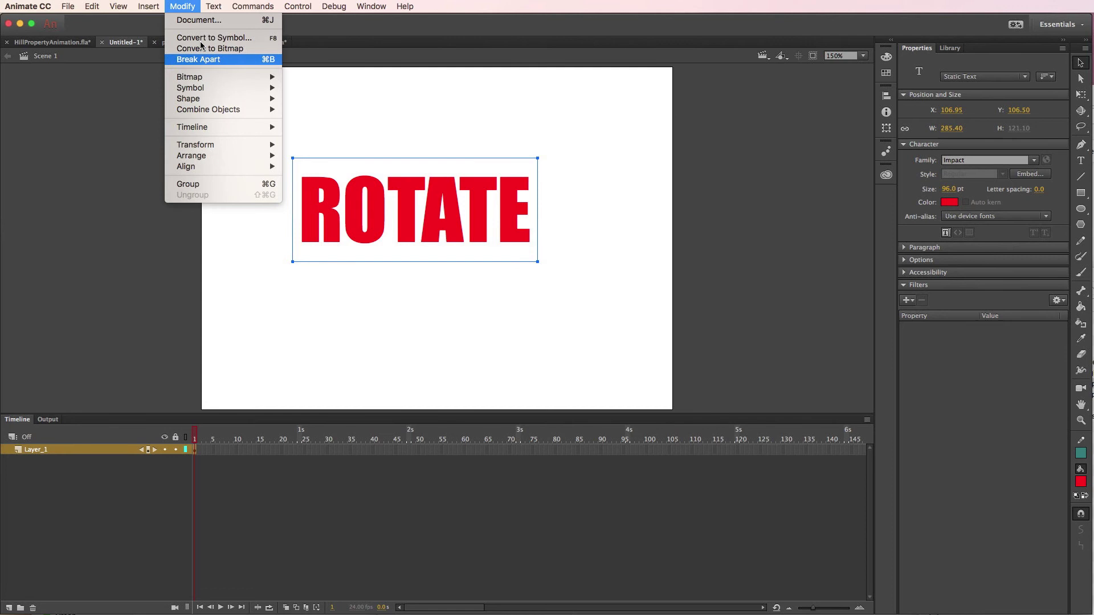
left_click(201, 59)
left_click(183, 6)
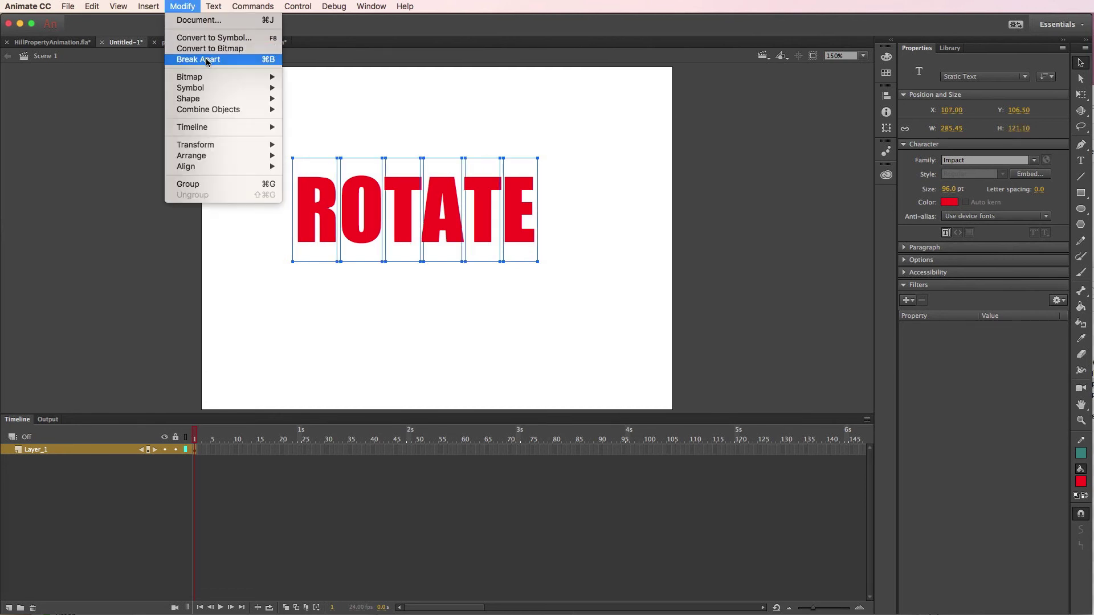
left_click(207, 59)
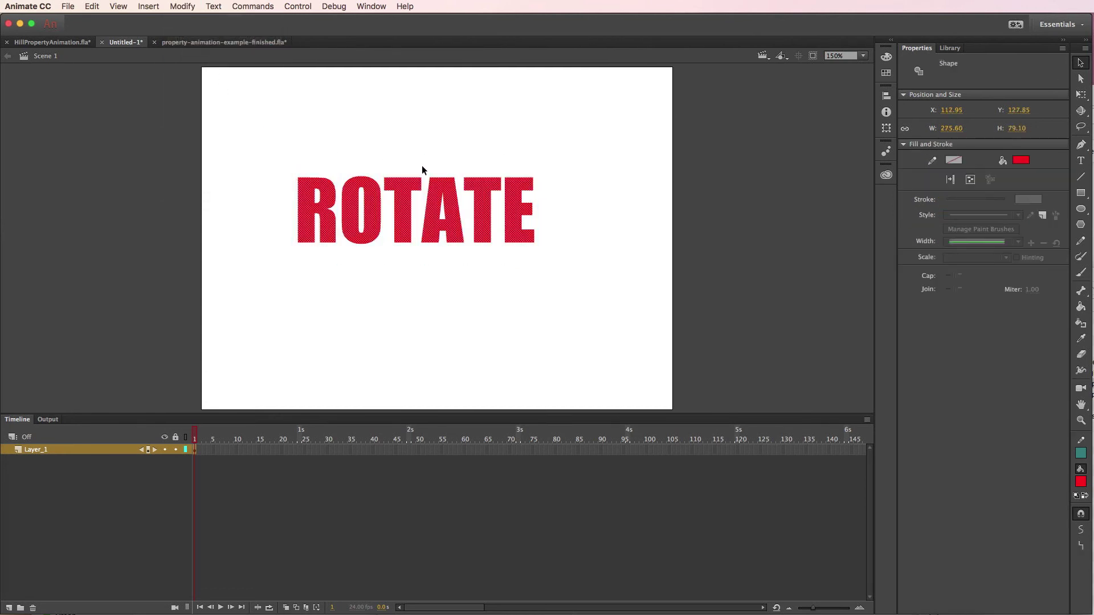
Step: Convert the shapes into a movie clip symbol named mcRotateBreakApart
left_click(182, 7)
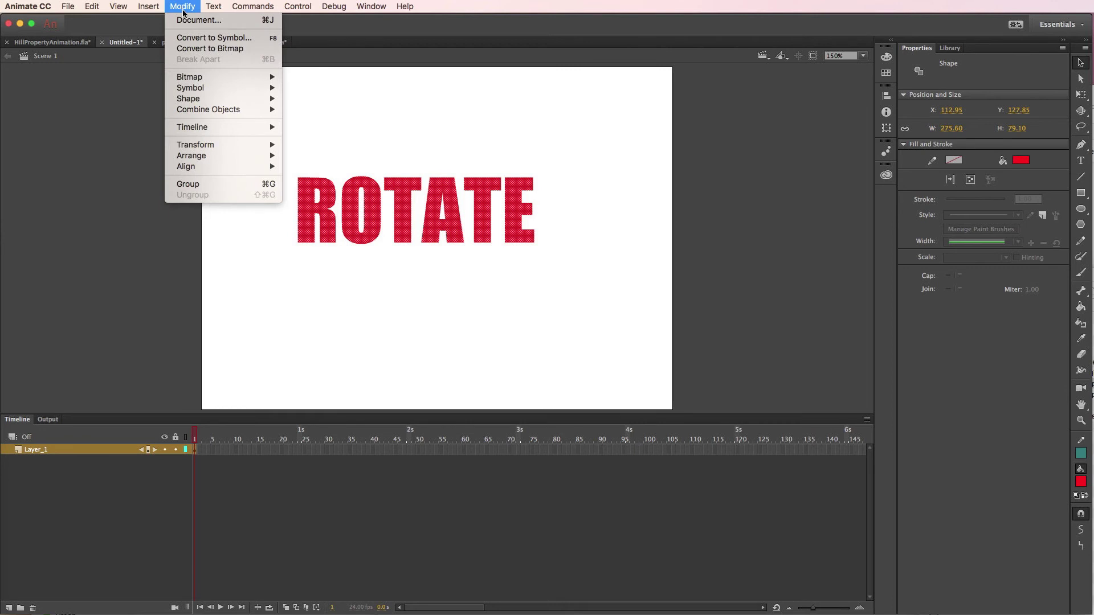
left_click(199, 38)
type("MC")
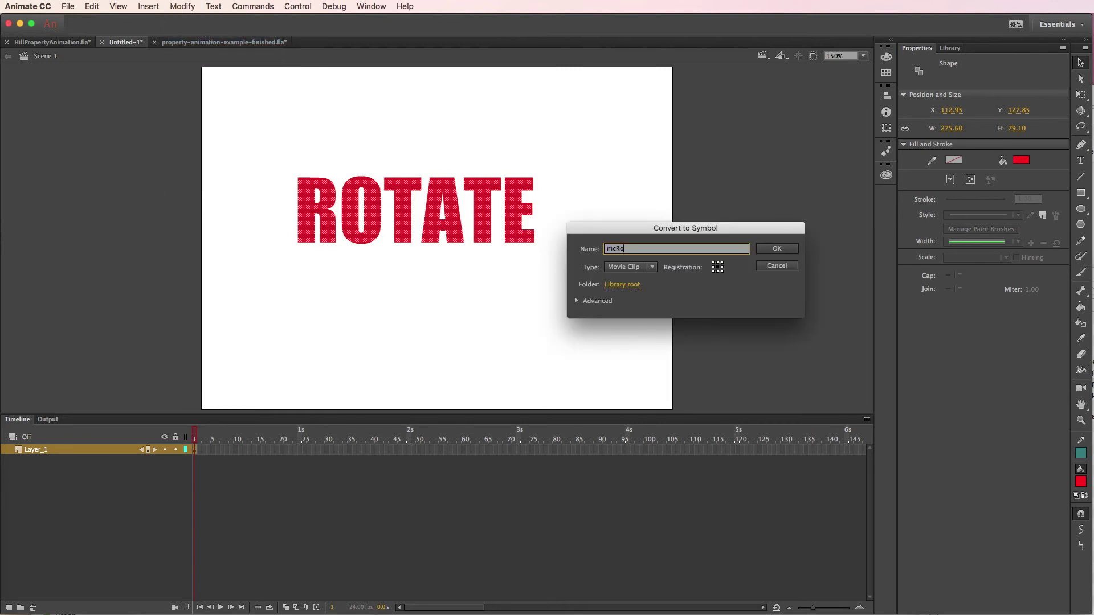
type("RotateBreakApart")
left_click(785, 249)
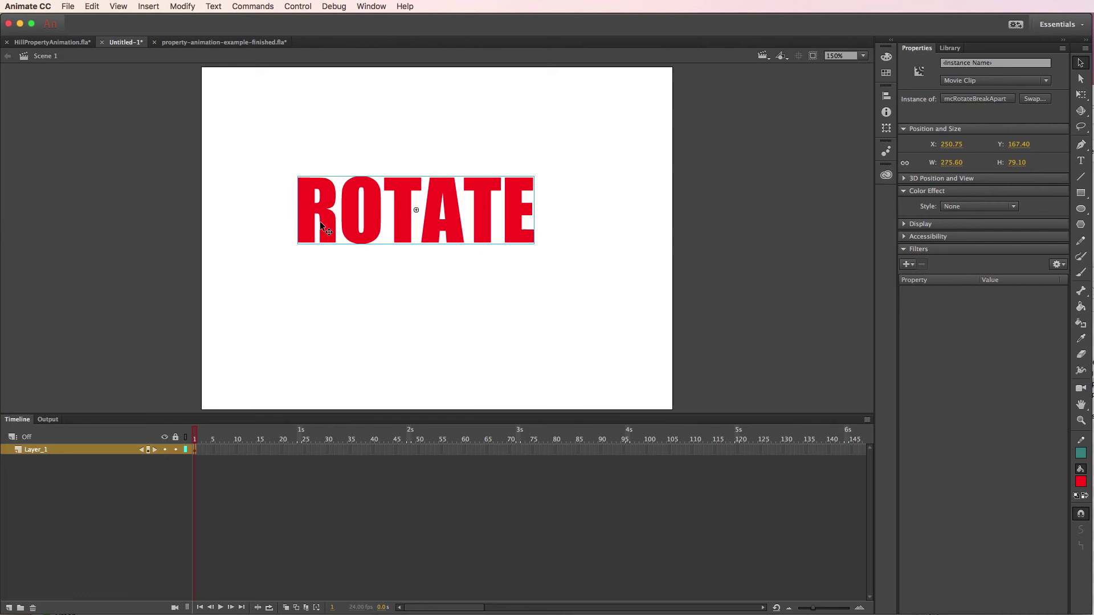
Step: Add a motion tween to the clip and extend it to end at frame 72
left_click(148, 6)
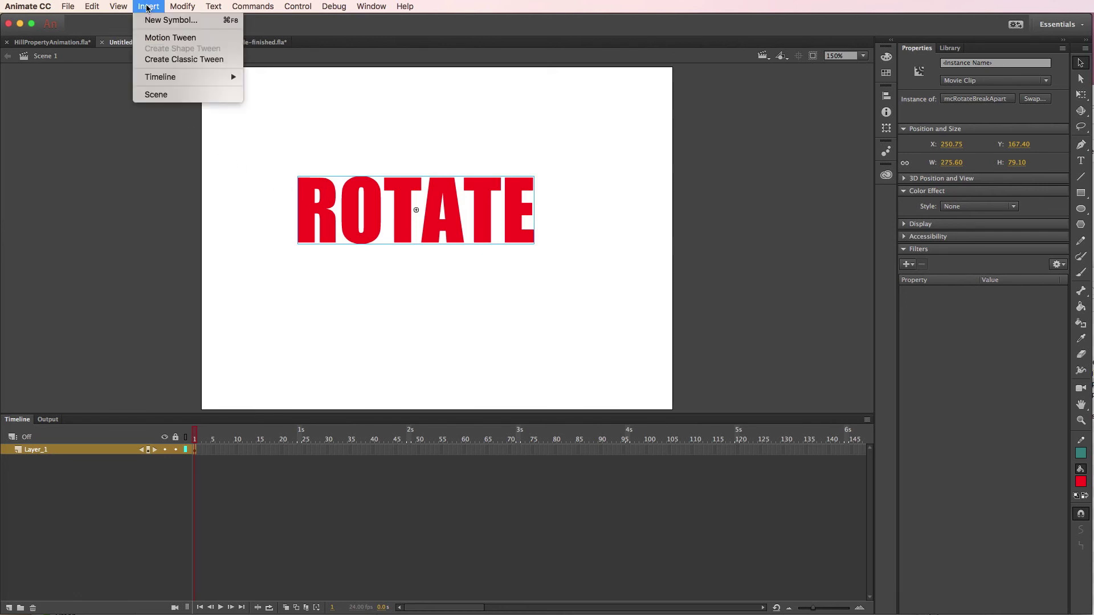
left_click(154, 38)
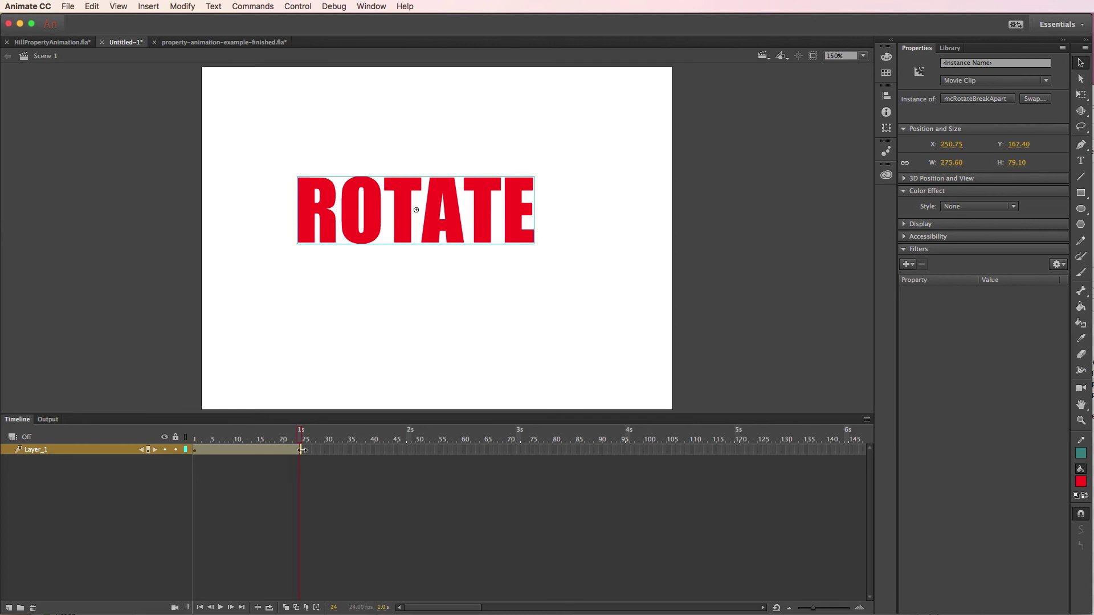
left_click_drag(301, 450, 524, 448)
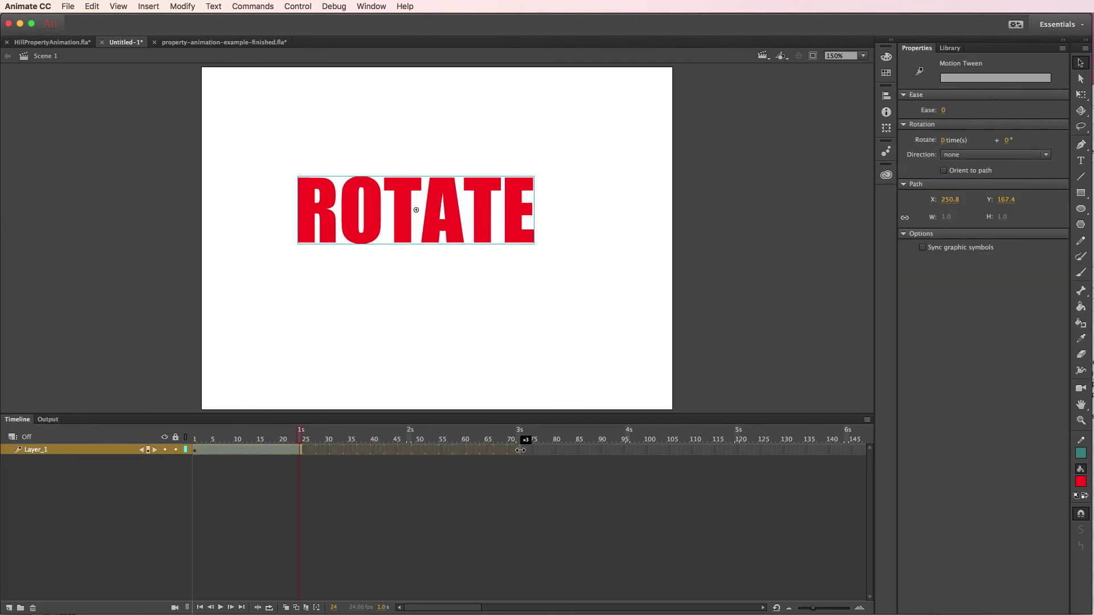
left_click_drag(520, 450, 519, 451)
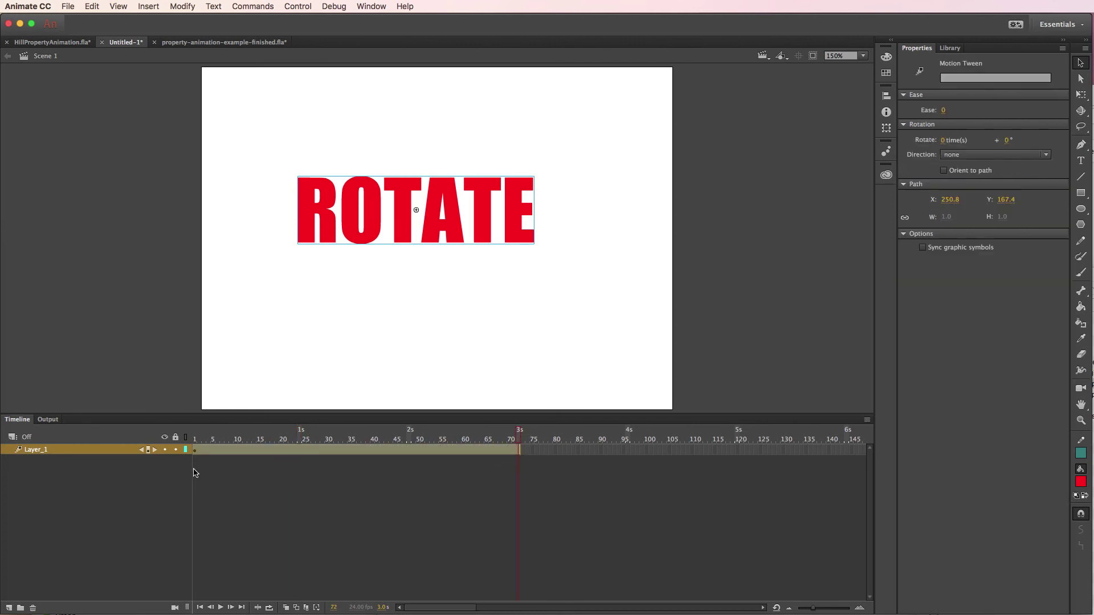
Step: Tilt the clip counter-clockwise at frames 1 and 72, clockwise at frame 35
left_click(197, 439)
left_click(1081, 94)
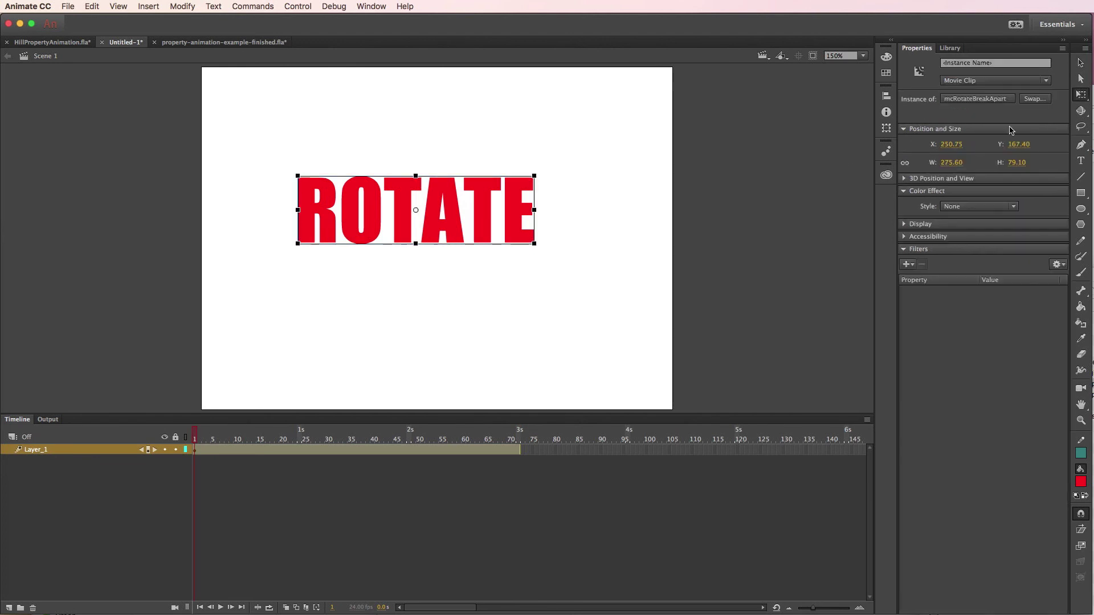
left_click_drag(293, 251, 318, 286)
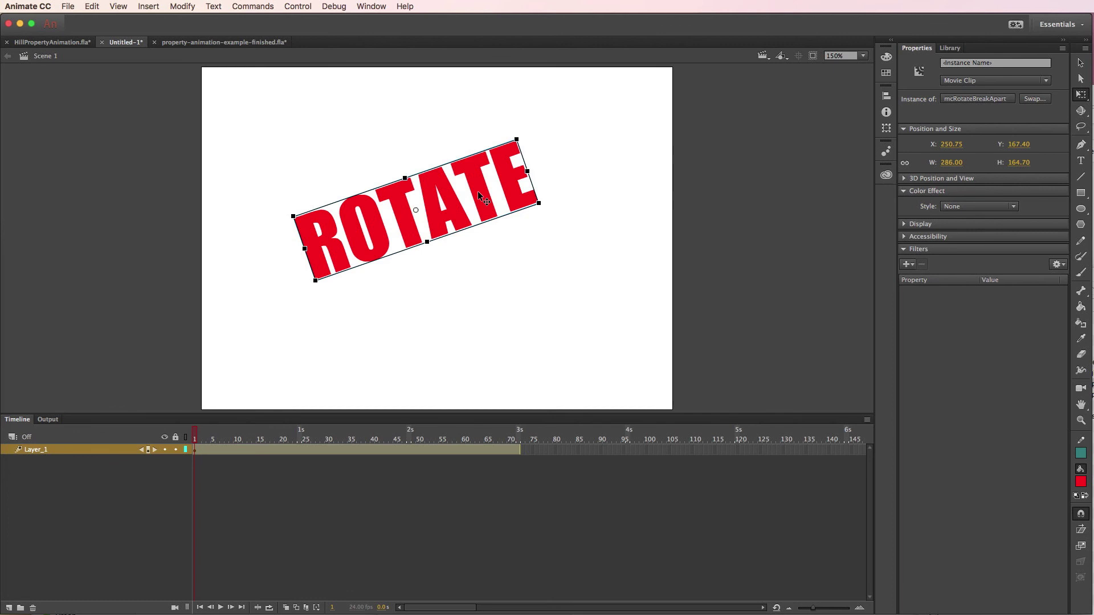
left_click(353, 440)
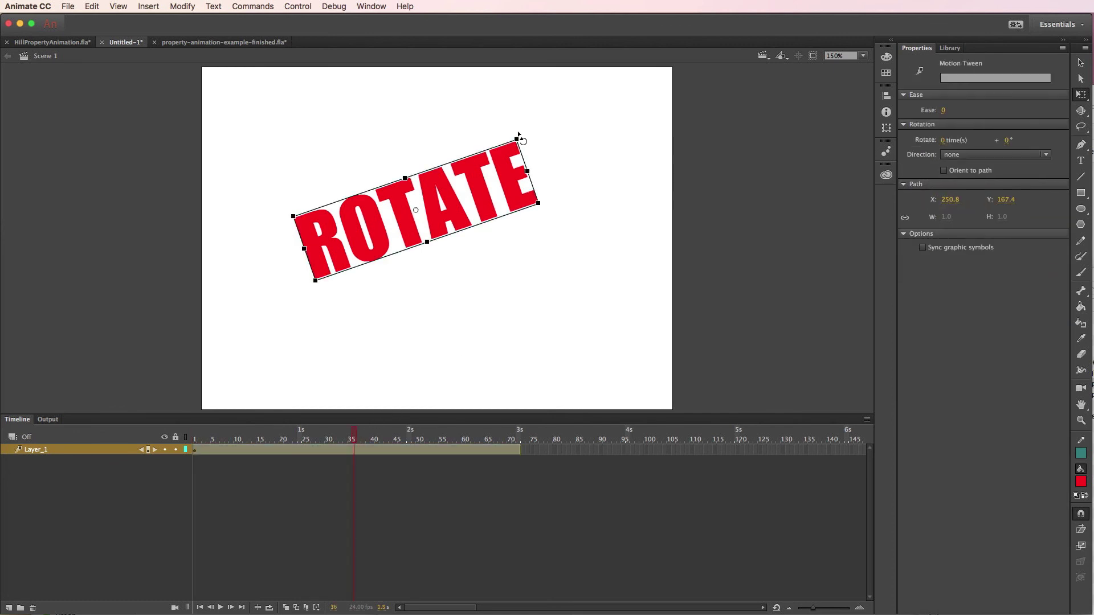
left_click_drag(520, 138, 547, 213)
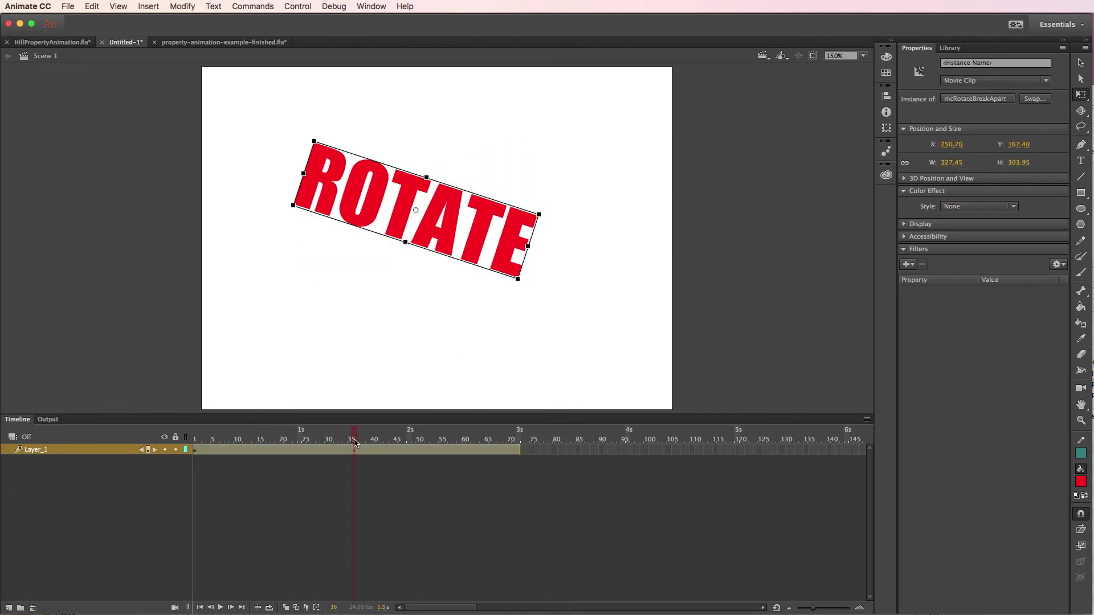
left_click(517, 450)
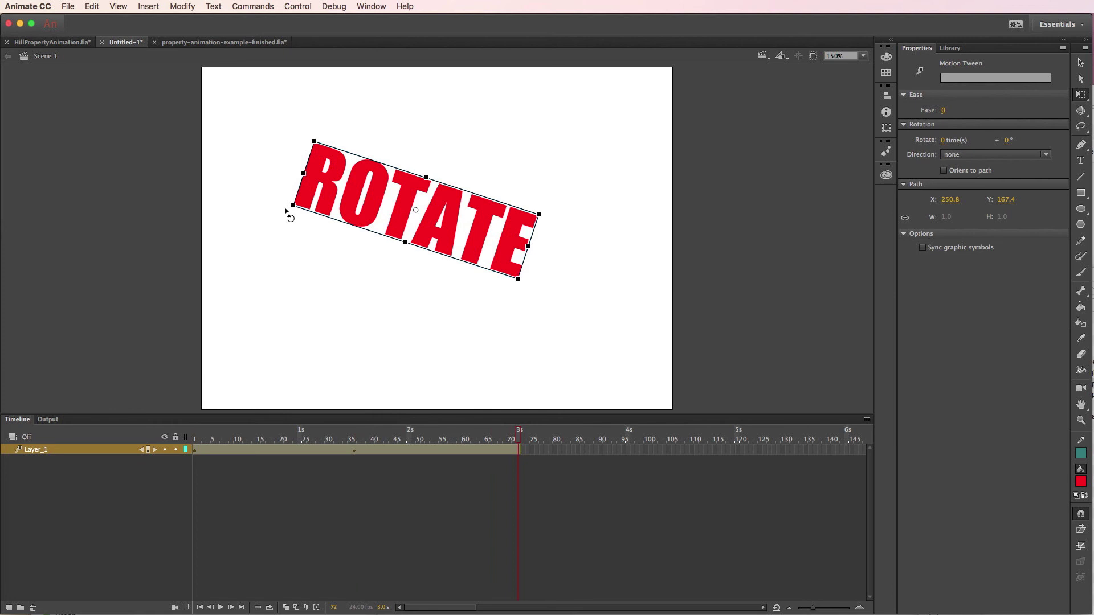
left_click_drag(288, 212, 307, 269)
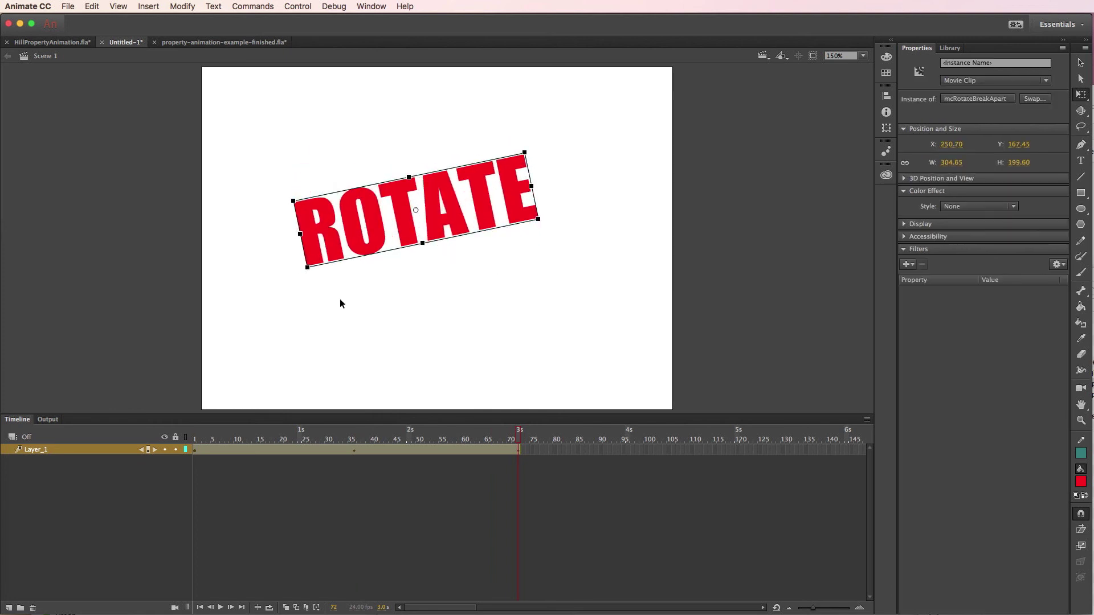
left_click_drag(519, 439, 173, 432)
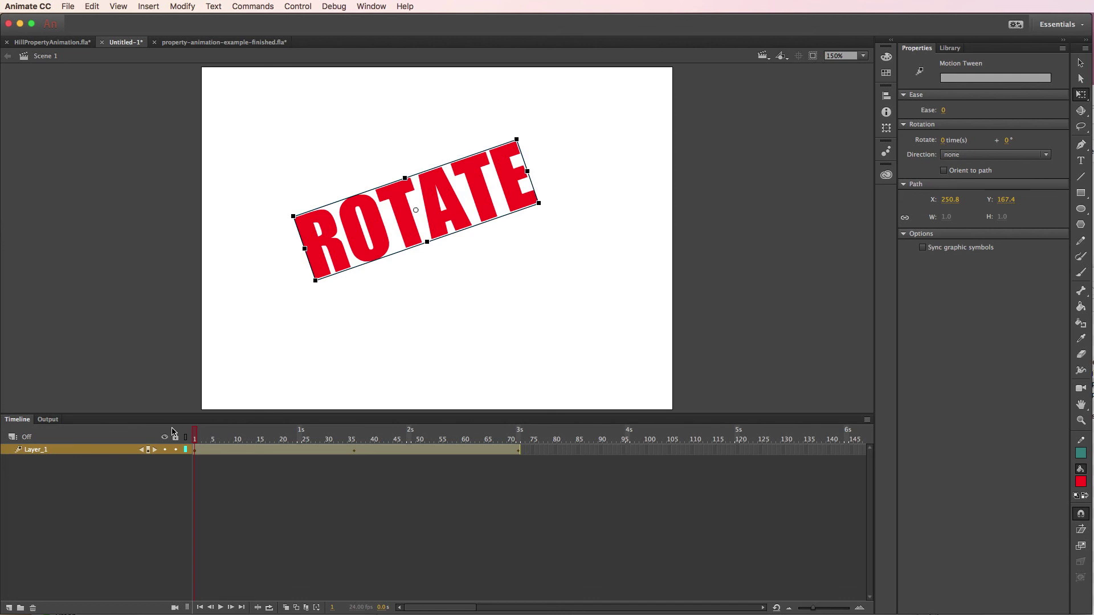
left_click(327, 449)
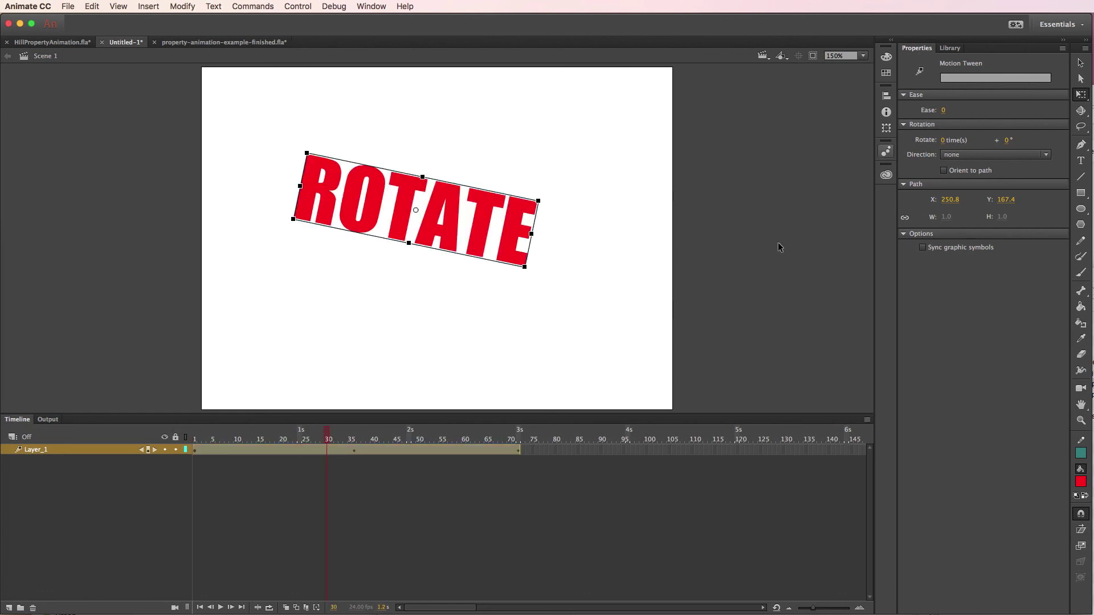